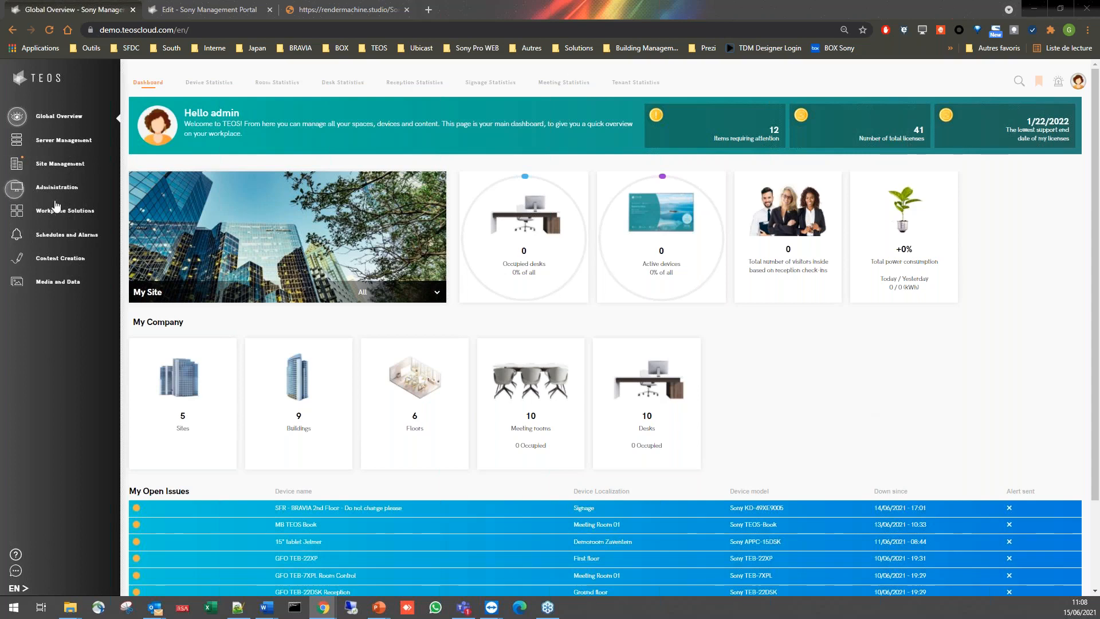
- Start a new room booking in the Room Booking workplace solution and browse the single room booking templates
{"action": "left_click", "coordinate": [79, 218]}
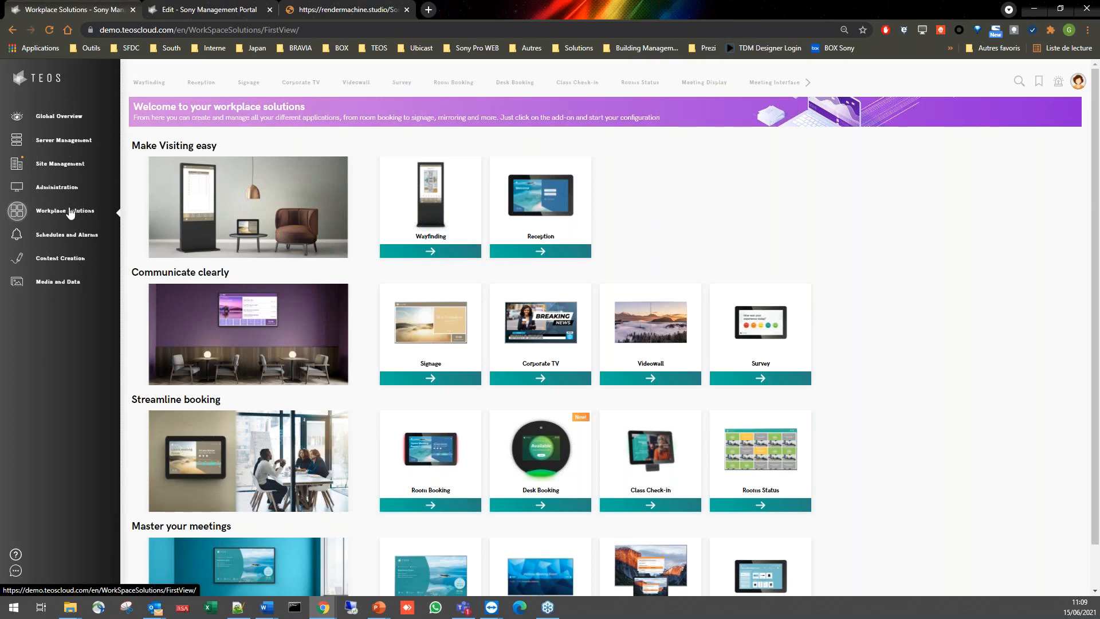
{"action": "left_click", "coordinate": [444, 468]}
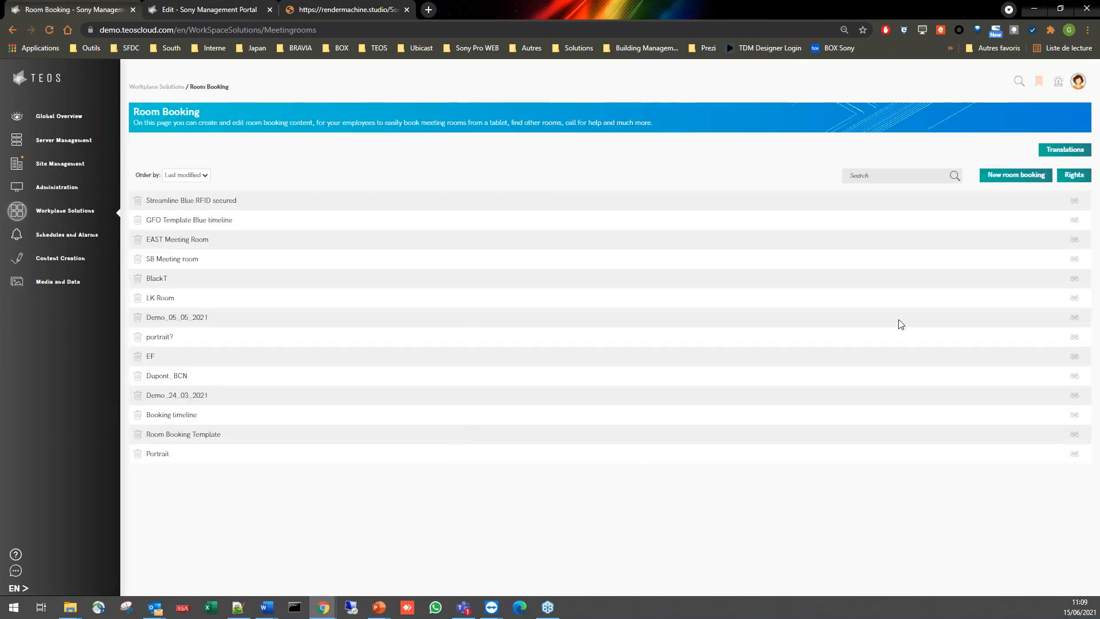
{"action": "left_click", "coordinate": [1022, 181]}
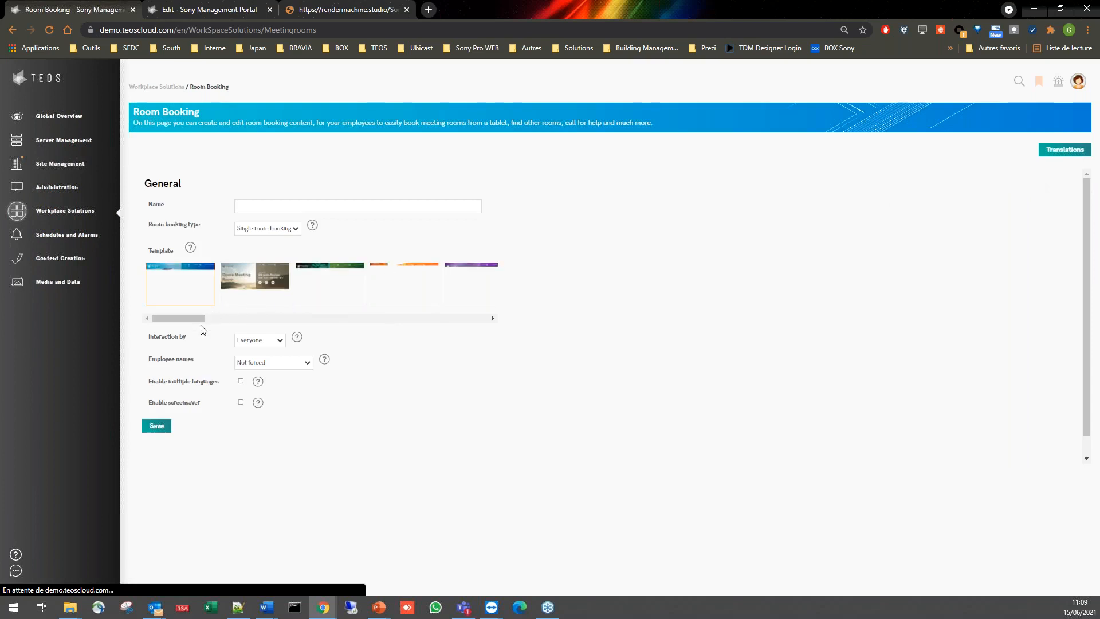
{"action": "mouse_move", "coordinate": [177, 322]}
{"action": "left_mouse_down"}
{"action": "mouse_move", "coordinate": [189, 324]}
{"action": "mouse_move", "coordinate": [174, 324]}
{"action": "left_mouse_up"}
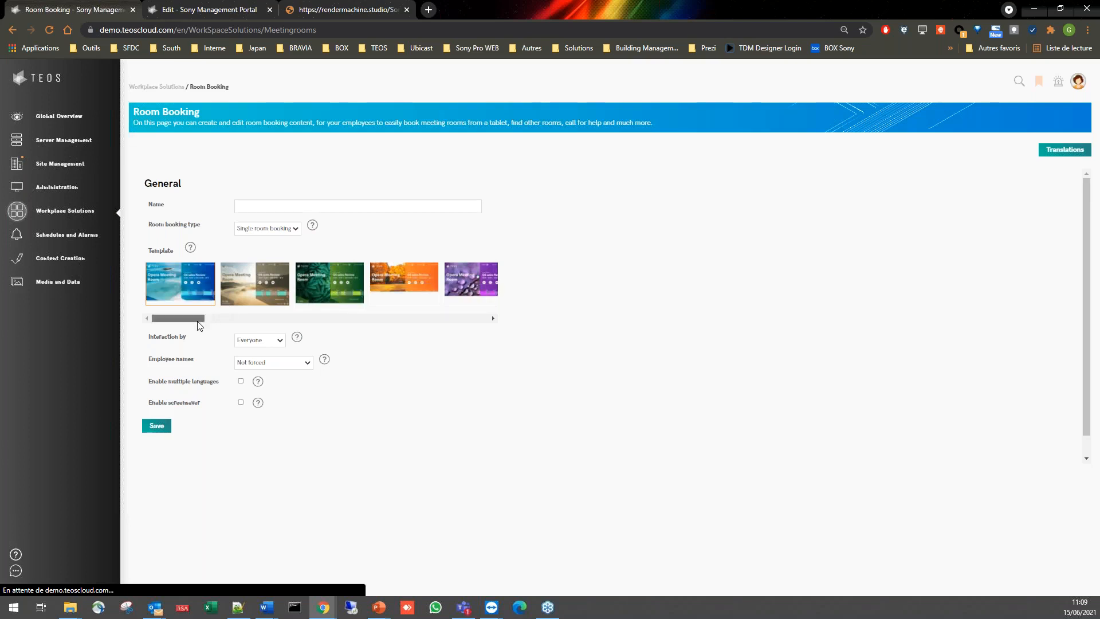
{"action": "left_click_drag", "start_coordinate": [199, 321], "coordinate": [310, 307]}
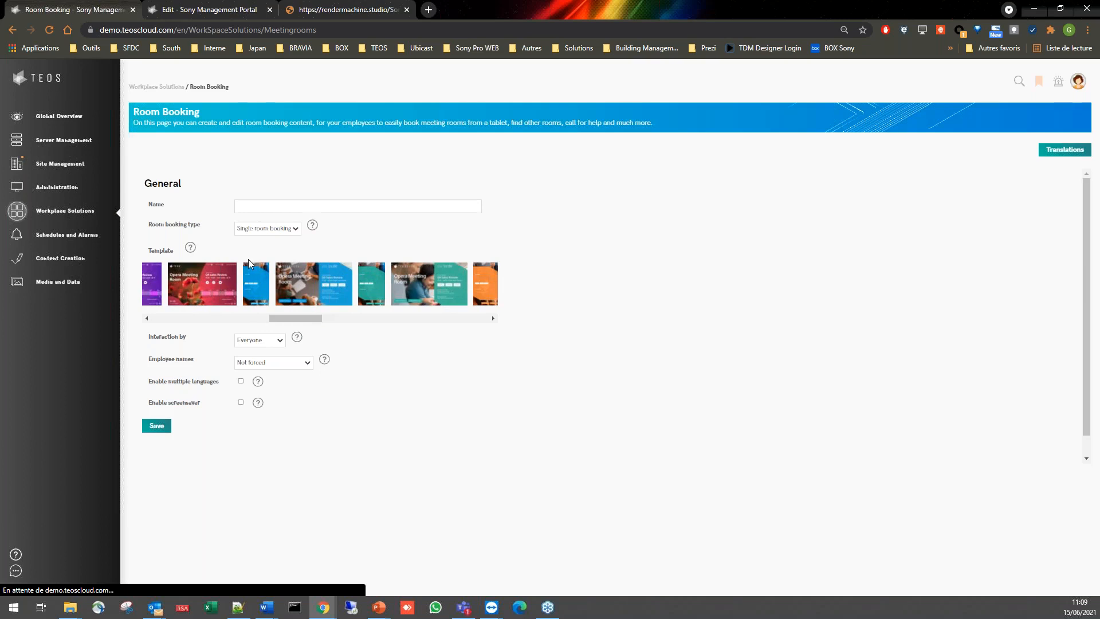
{"action": "left_click_drag", "start_coordinate": [315, 319], "coordinate": [483, 311]}
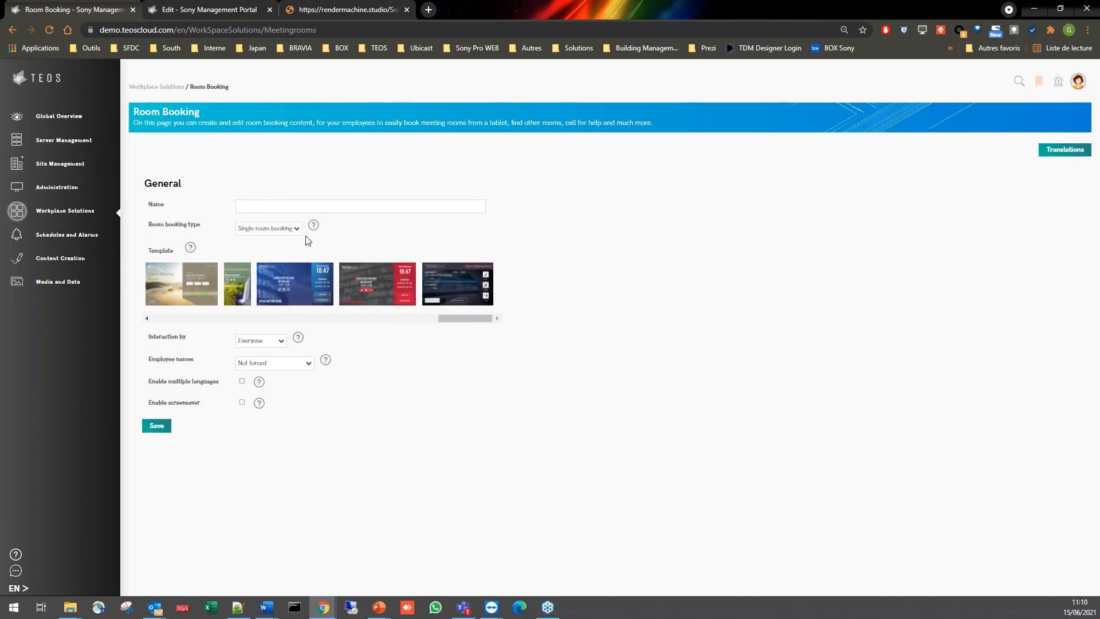
- Compare the Dual Room Booking templates in portrait and landscape split orientation, and return to single room booking
{"action": "left_click_drag", "start_coordinate": [147, 225], "coordinate": [211, 229]}
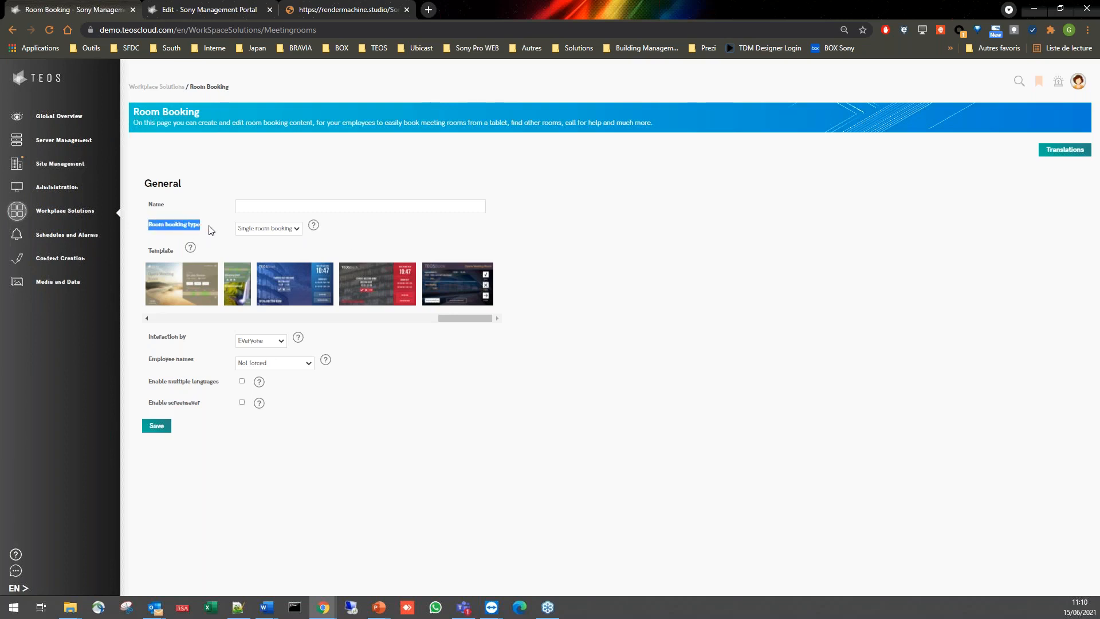
{"action": "left_click", "coordinate": [279, 230]}
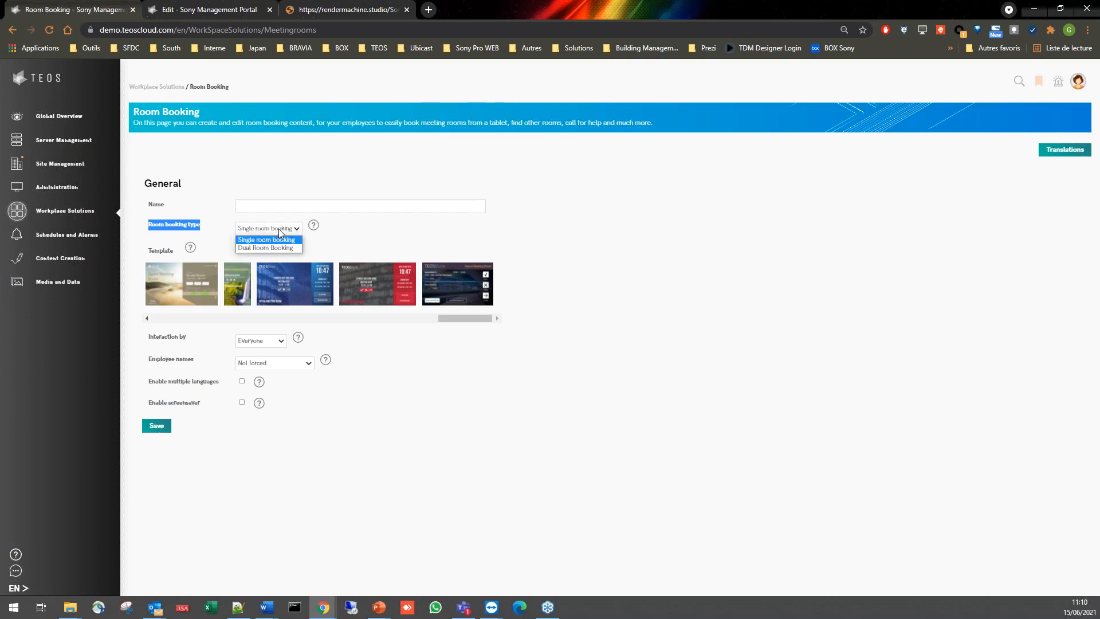
{"action": "left_click", "coordinate": [254, 248]}
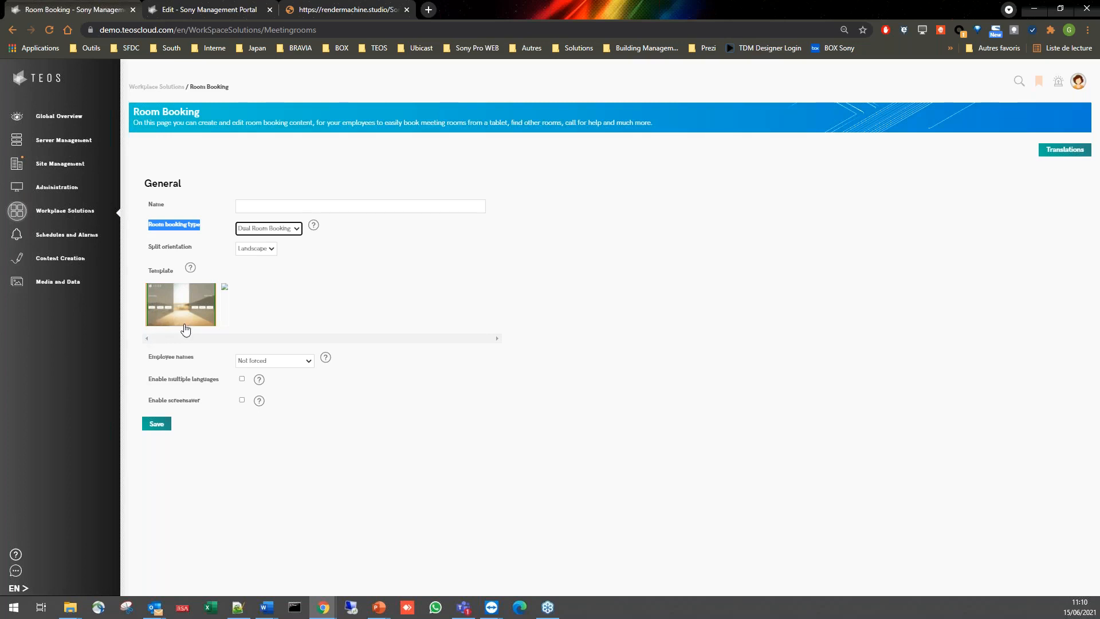
{"action": "mouse_move", "coordinate": [304, 234]}
{"action": "left_click", "coordinate": [266, 267]}
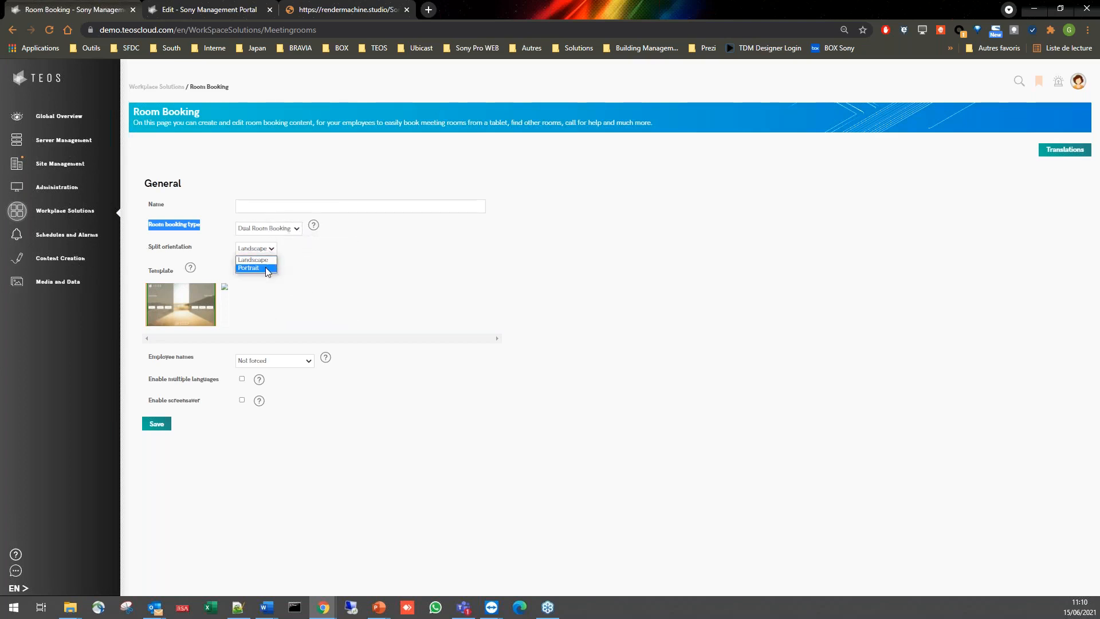
{"action": "left_click", "coordinate": [267, 250]}
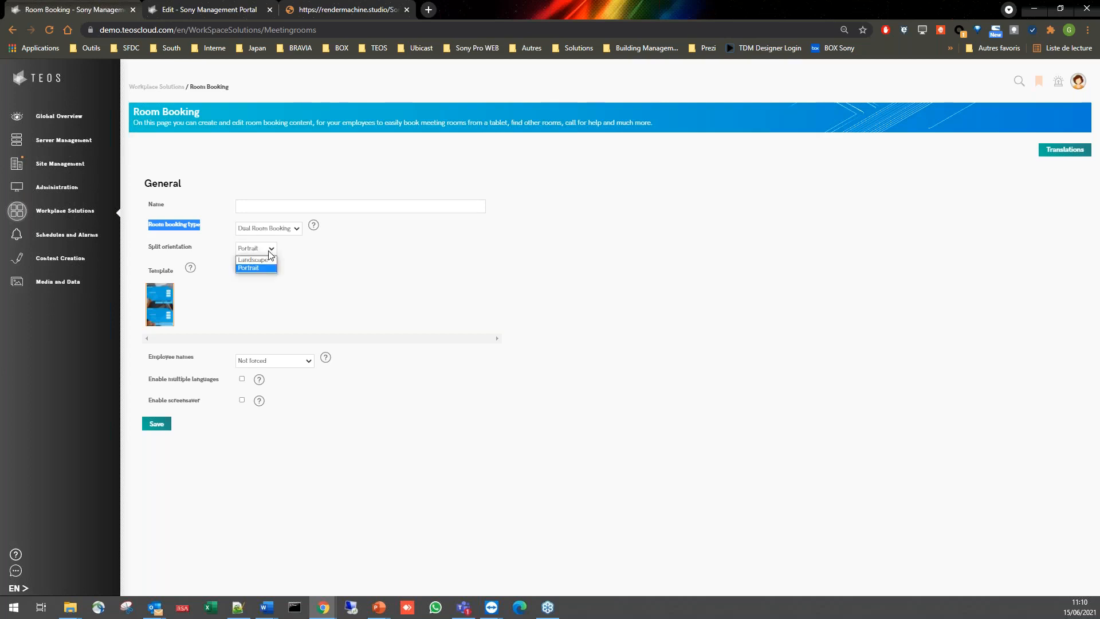
{"action": "left_click", "coordinate": [268, 261]}
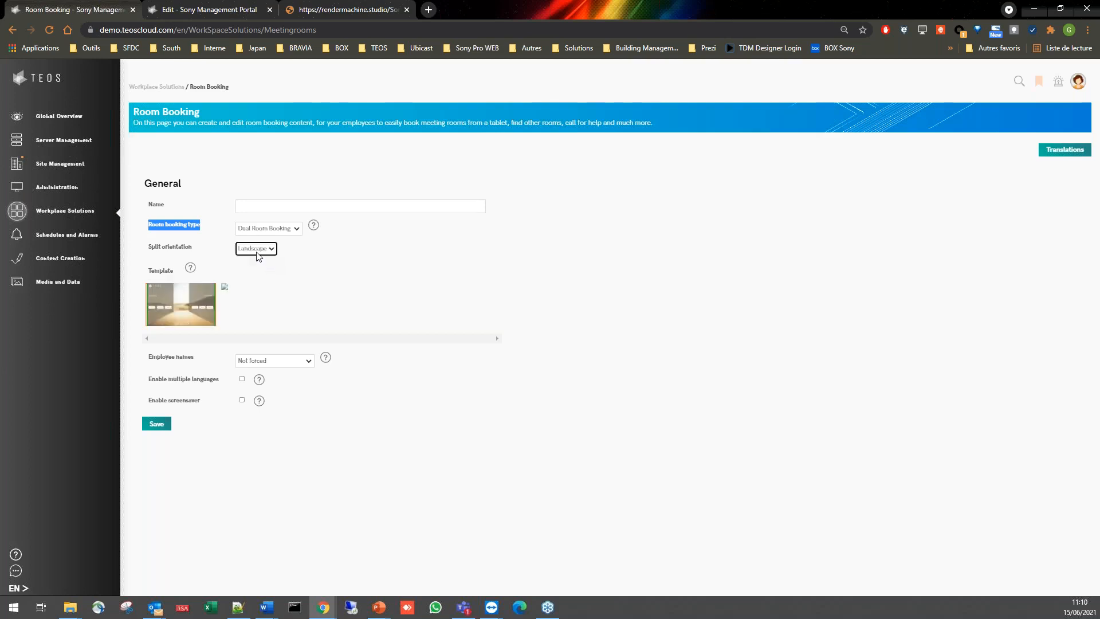
{"action": "left_click", "coordinate": [273, 231]}
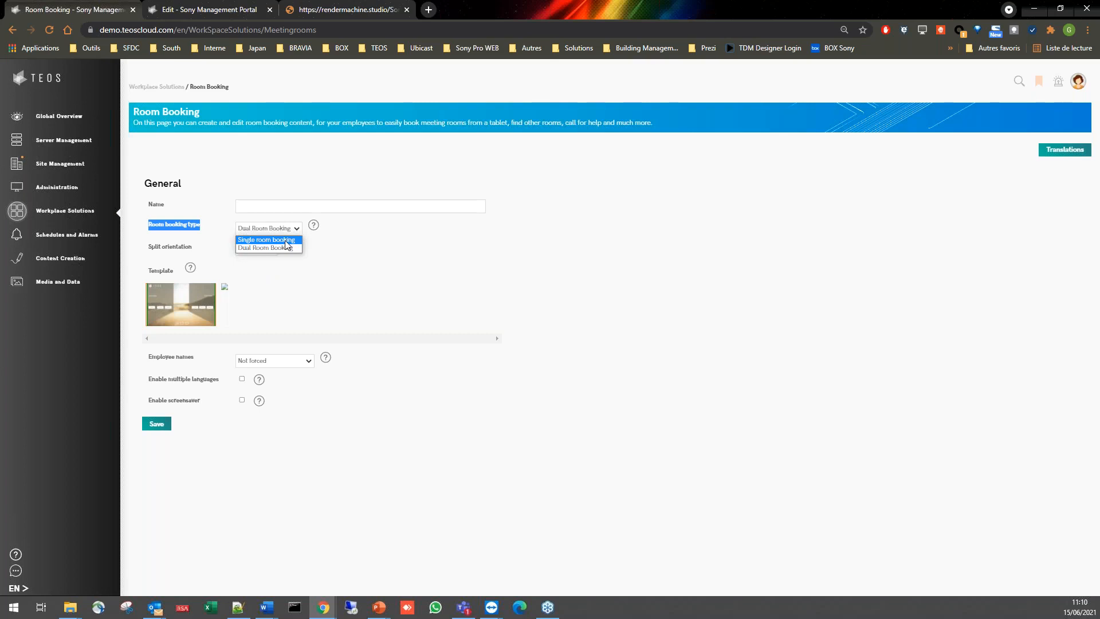
{"action": "left_click", "coordinate": [286, 240]}
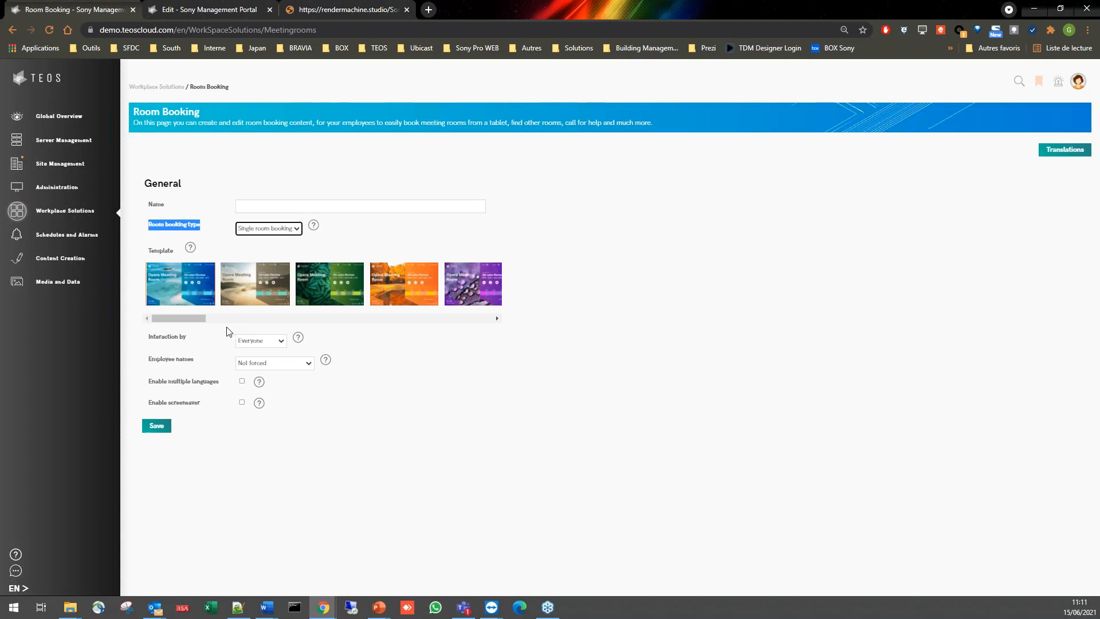
- Choose the blue beach template and name the room booking "Template Blue"
{"action": "left_click", "coordinate": [187, 294]}
{"action": "left_click", "coordinate": [270, 207]}
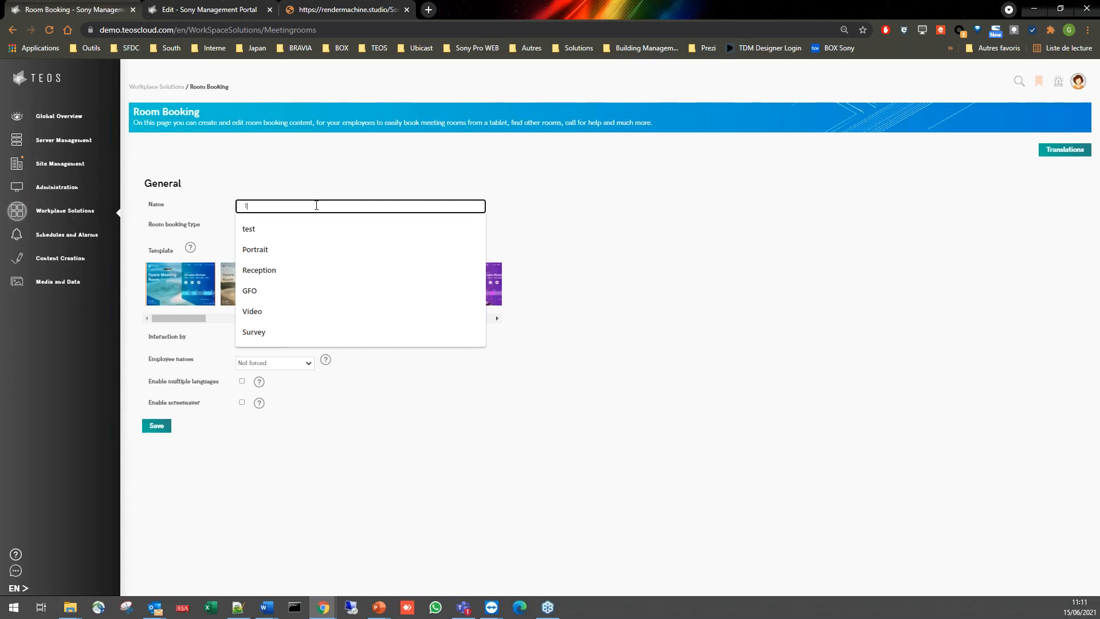
{"action": "type", "text": "Emplate Blue"}
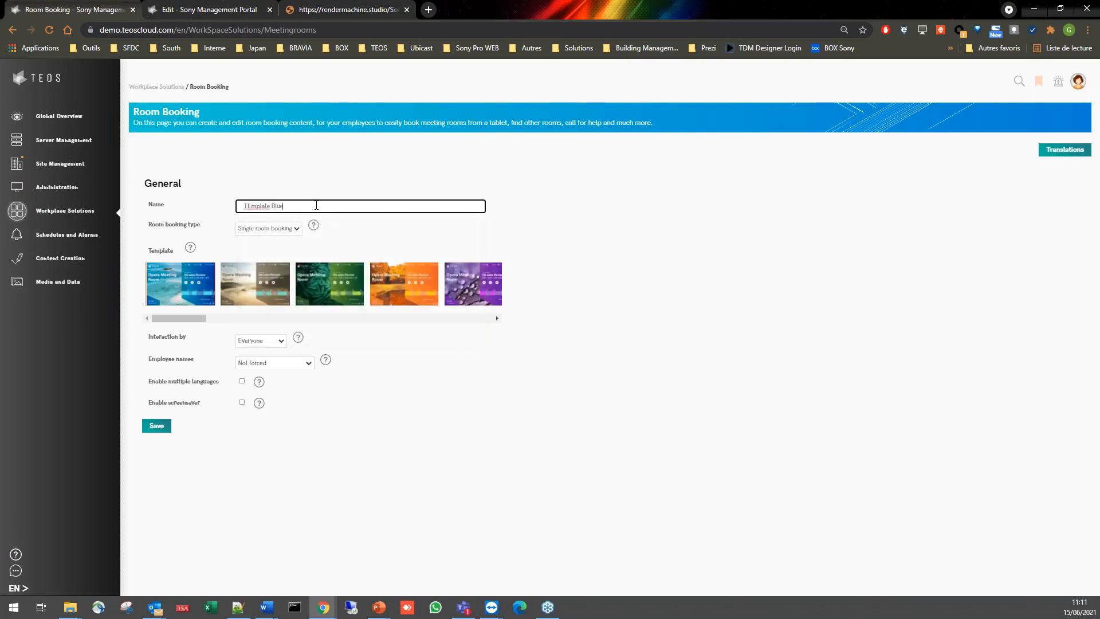
{"action": "left_click", "coordinate": [253, 205]}
{"action": "key", "text": "BackSpace"}
{"action": "type", "text": "e"}
- Examine the help notes for the general settings and the choices offered for Interaction by and Employee names
{"action": "mouse_move", "coordinate": [192, 254]}
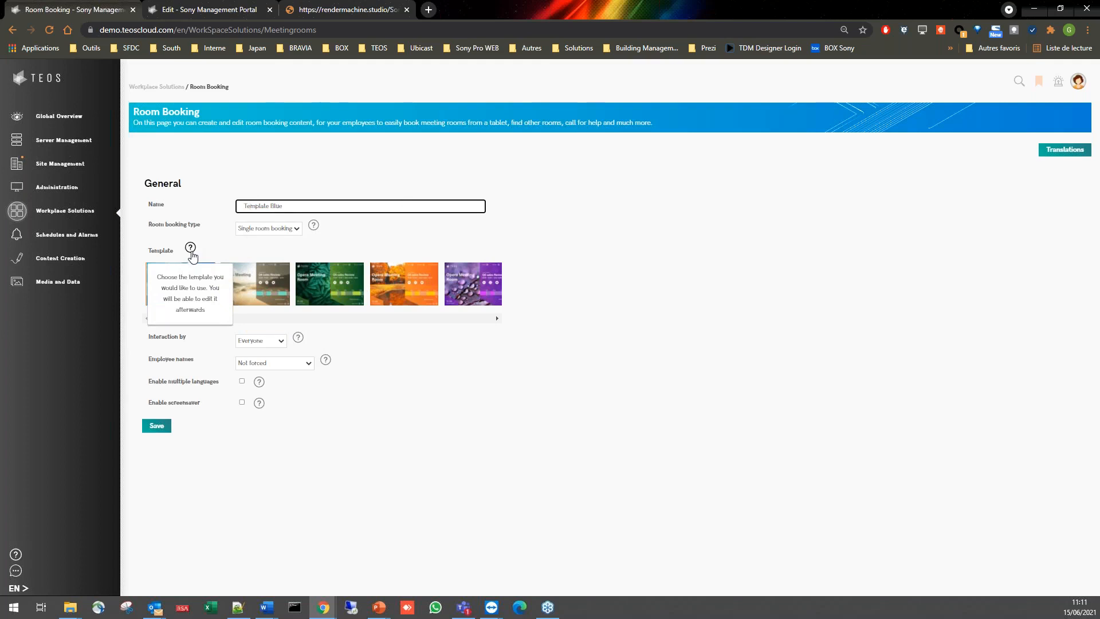
{"action": "mouse_move", "coordinate": [315, 229]}
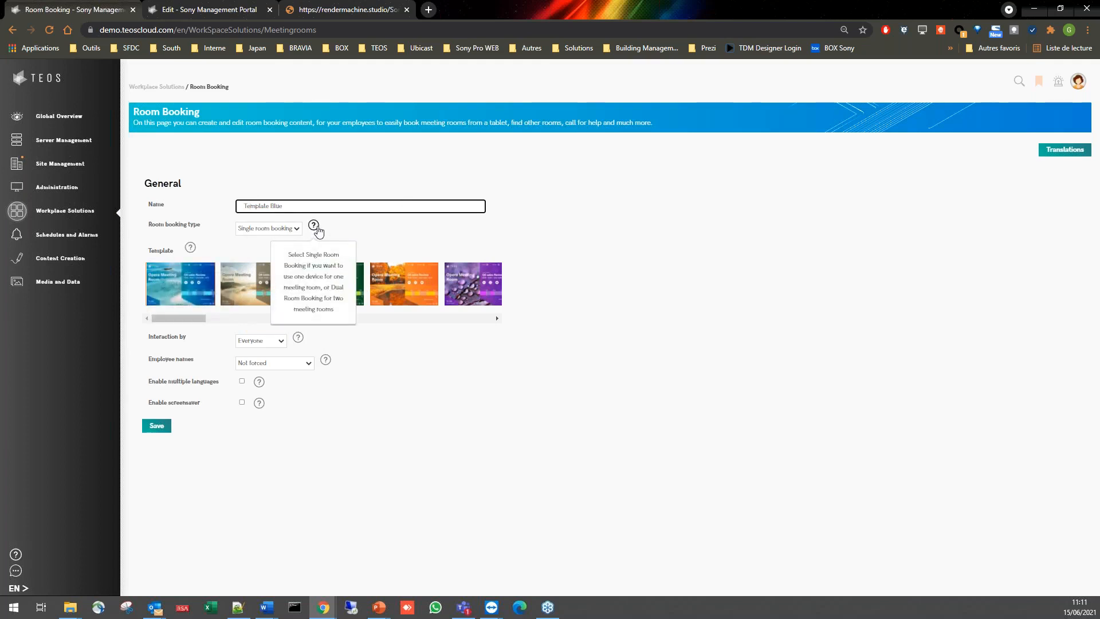
{"action": "mouse_move", "coordinate": [298, 340]}
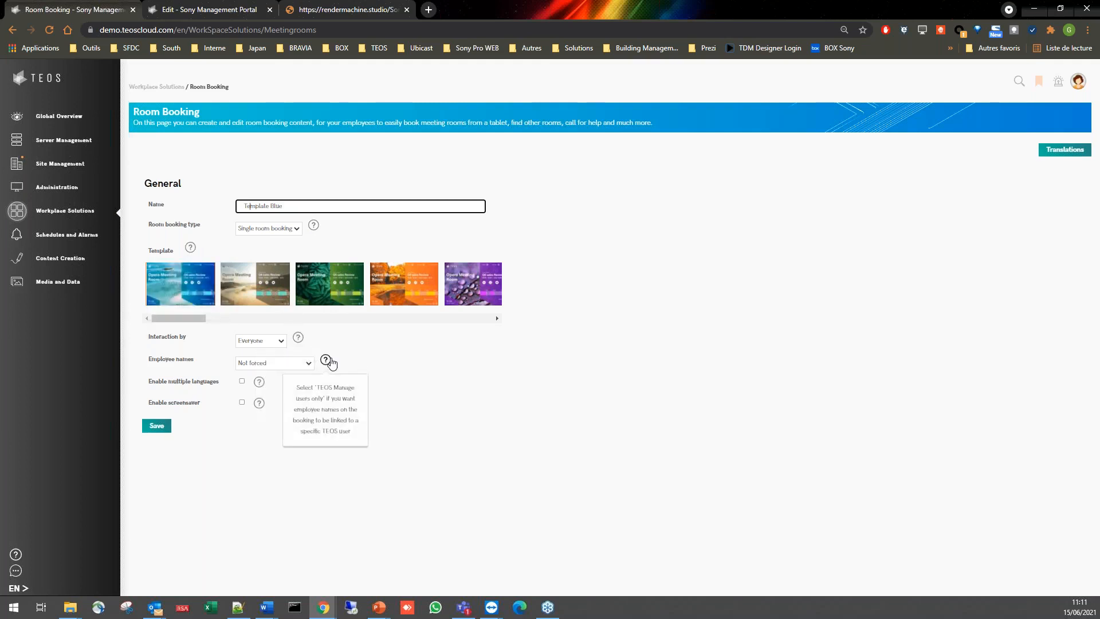
{"action": "left_click", "coordinate": [280, 342]}
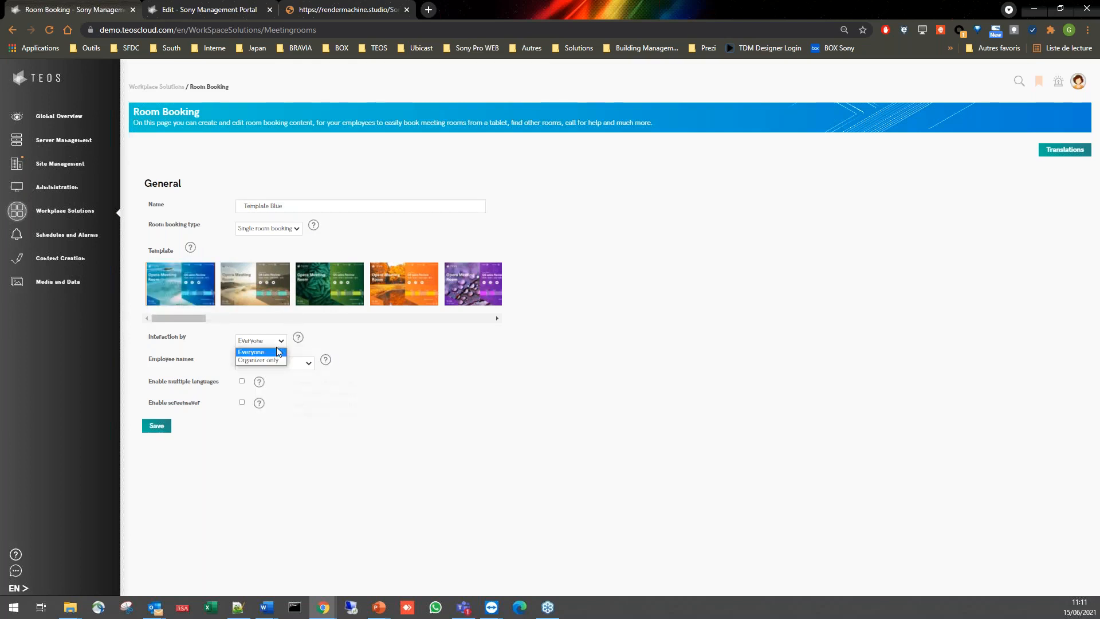
{"action": "left_click", "coordinate": [339, 348]}
{"action": "left_click", "coordinate": [348, 356]}
{"action": "left_click", "coordinate": [298, 364]}
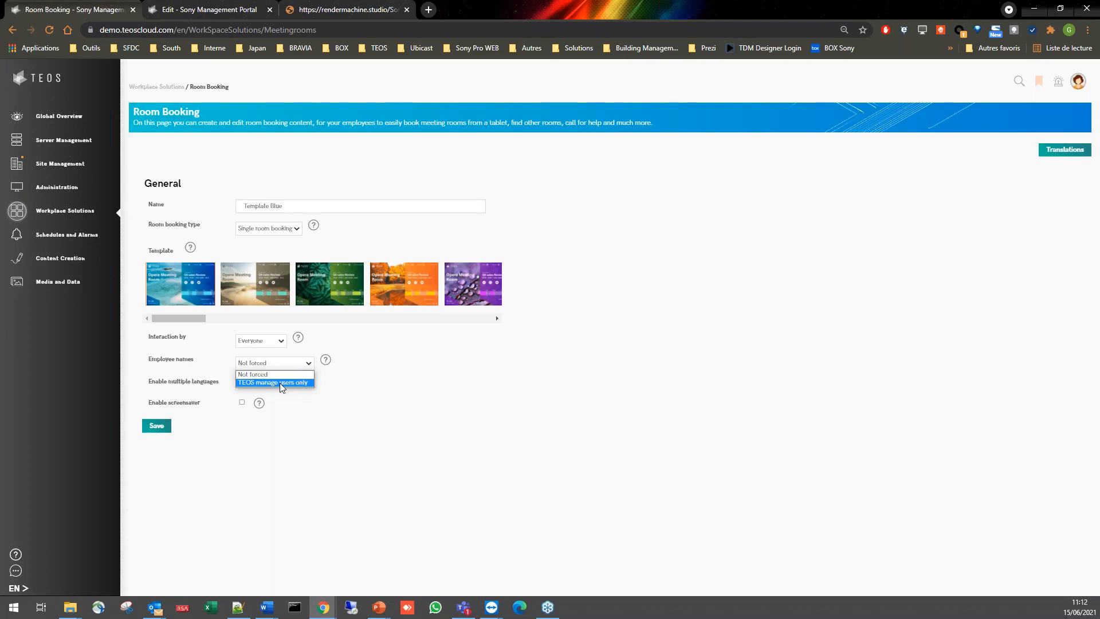
{"action": "left_click", "coordinate": [475, 376]}
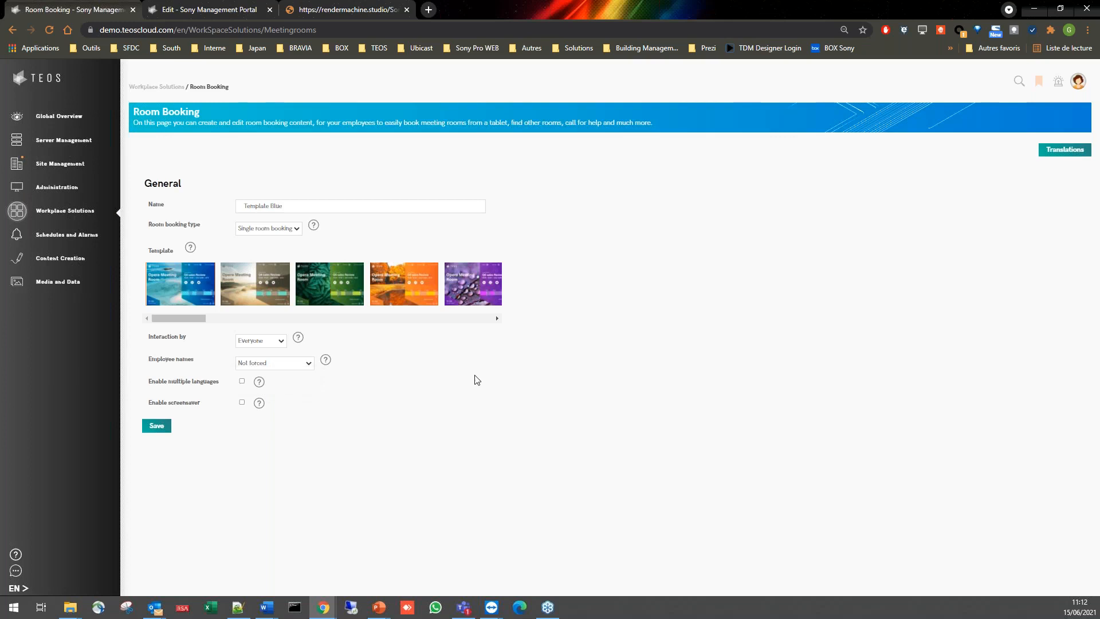
- Enable multiple languages to review the selectable languages, and disable the option again
{"action": "left_click", "coordinate": [242, 382]}
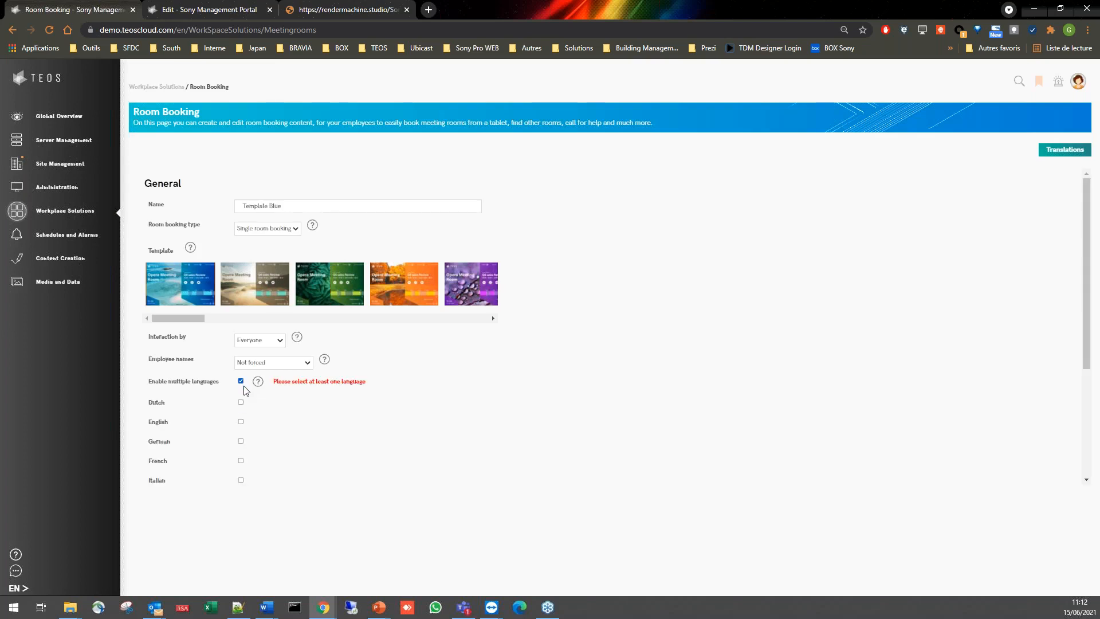
{"action": "scroll", "coordinate": [305, 367], "scroll_direction": "down", "scroll_amount": 2}
{"action": "scroll", "coordinate": [286, 298], "scroll_direction": "down", "scroll_amount": 1}
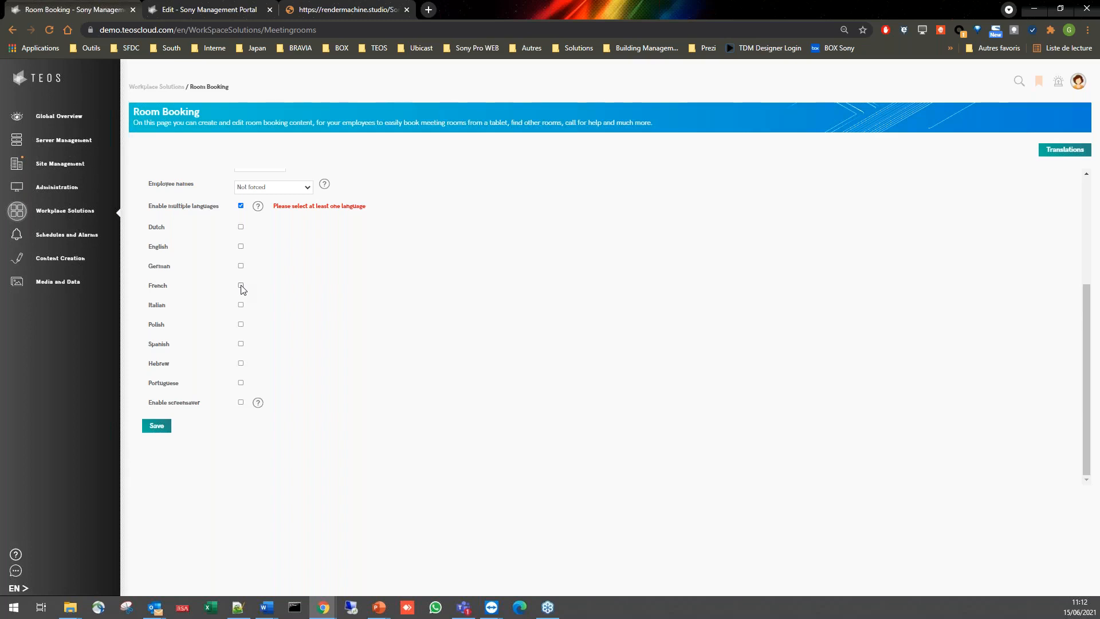
{"action": "left_click", "coordinate": [240, 206]}
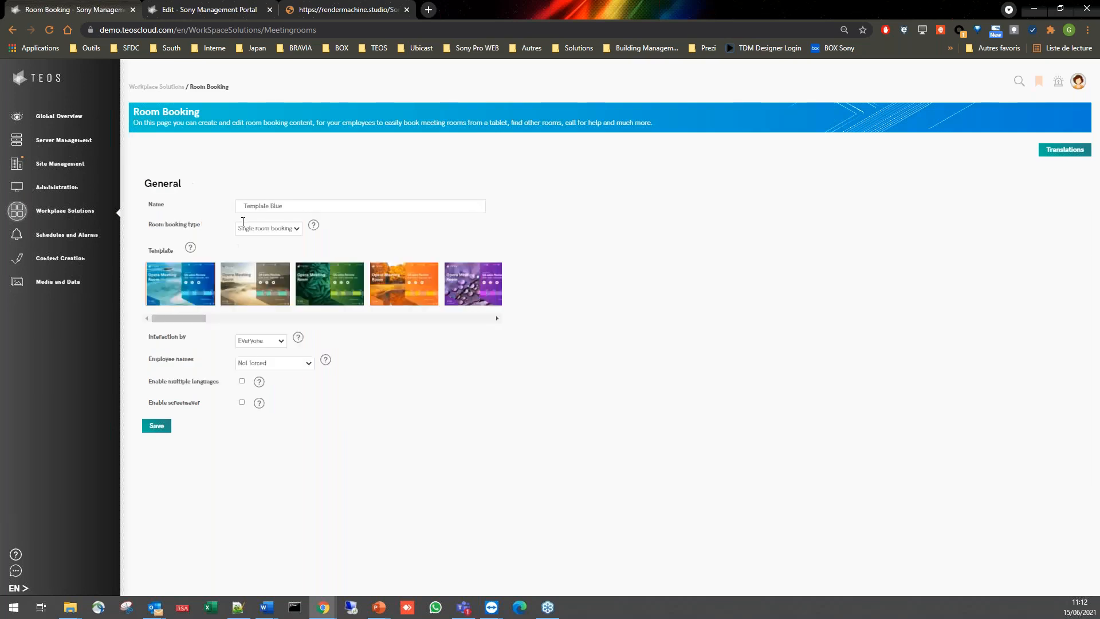
- Enable the screensaver to review its presentation, timing and touch options, and disable it again
{"action": "left_click", "coordinate": [242, 403]}
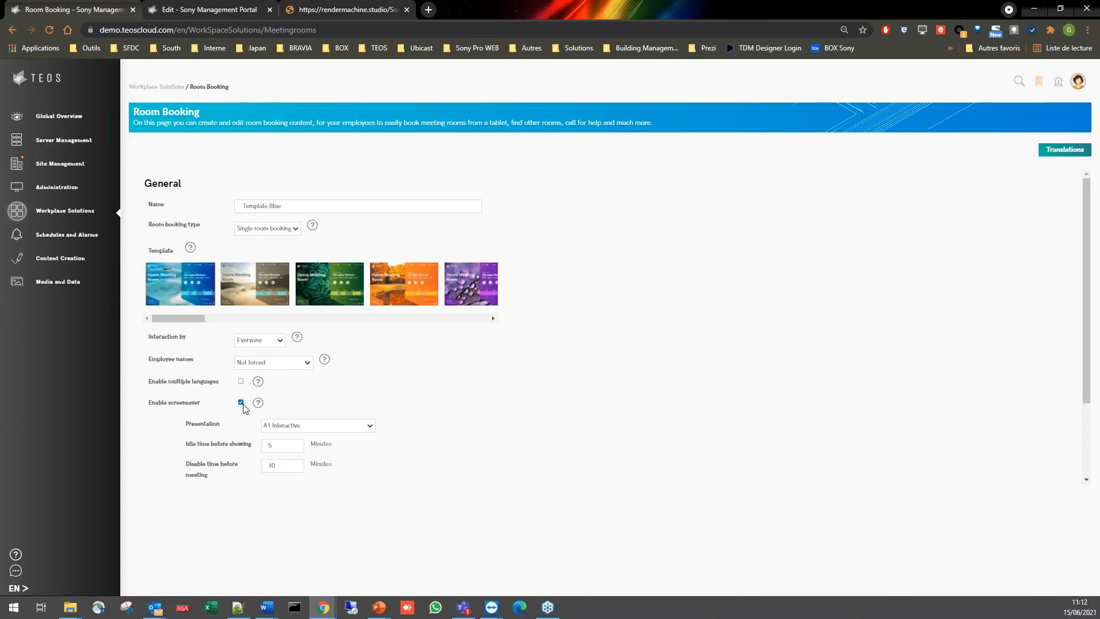
{"action": "scroll", "coordinate": [321, 338], "scroll_direction": "down", "scroll_amount": 2}
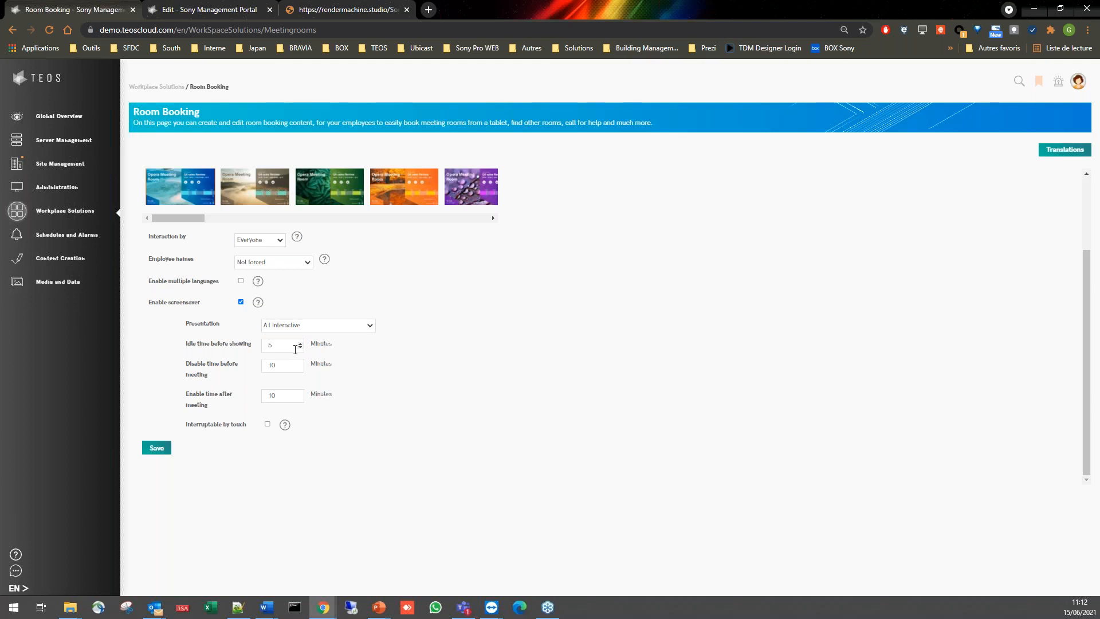
{"action": "double_click", "coordinate": [281, 365]}
{"action": "left_click", "coordinate": [307, 327]}
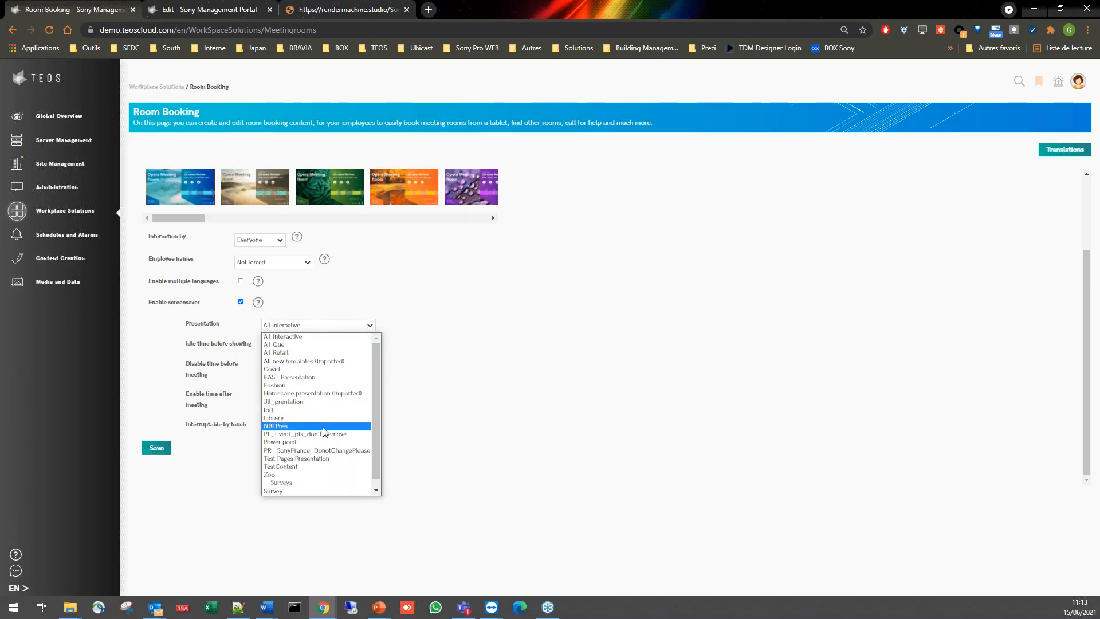
{"action": "left_click", "coordinate": [420, 366]}
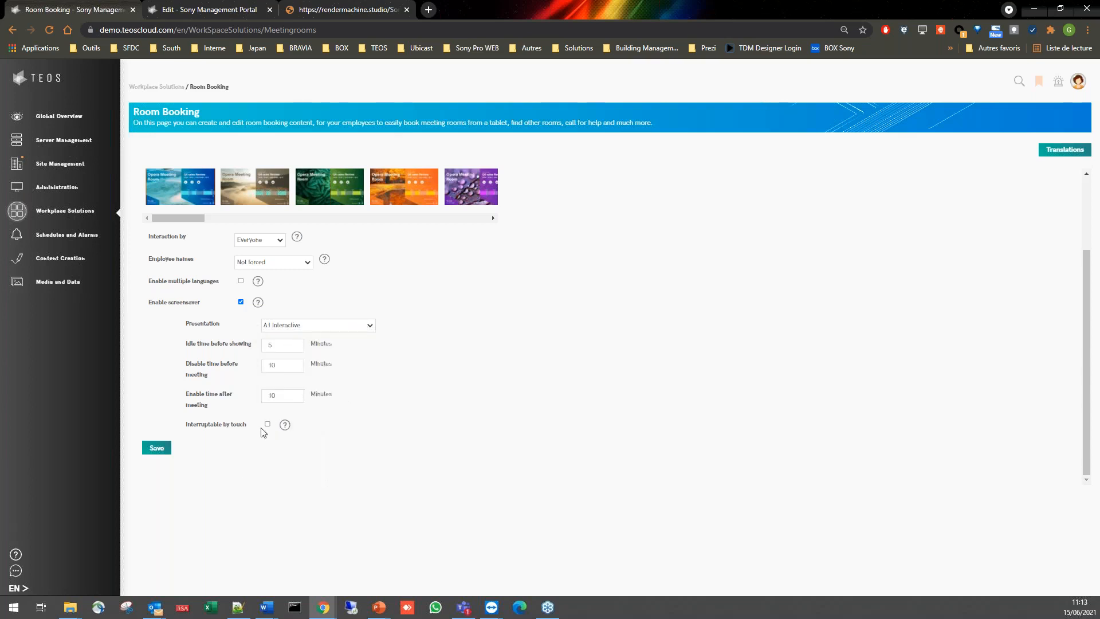
{"action": "mouse_move", "coordinate": [279, 429]}
{"action": "left_click", "coordinate": [241, 302]}
- Save the new room booking and open its Template Blue page in the template editor
{"action": "left_click", "coordinate": [168, 427]}
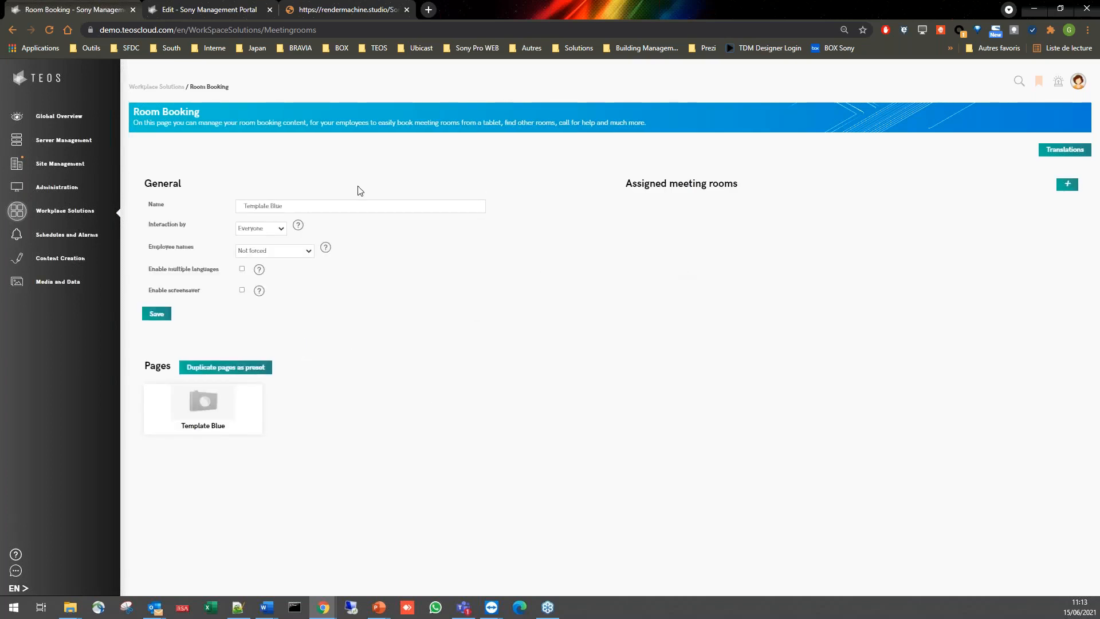
{"action": "left_click", "coordinate": [213, 428]}
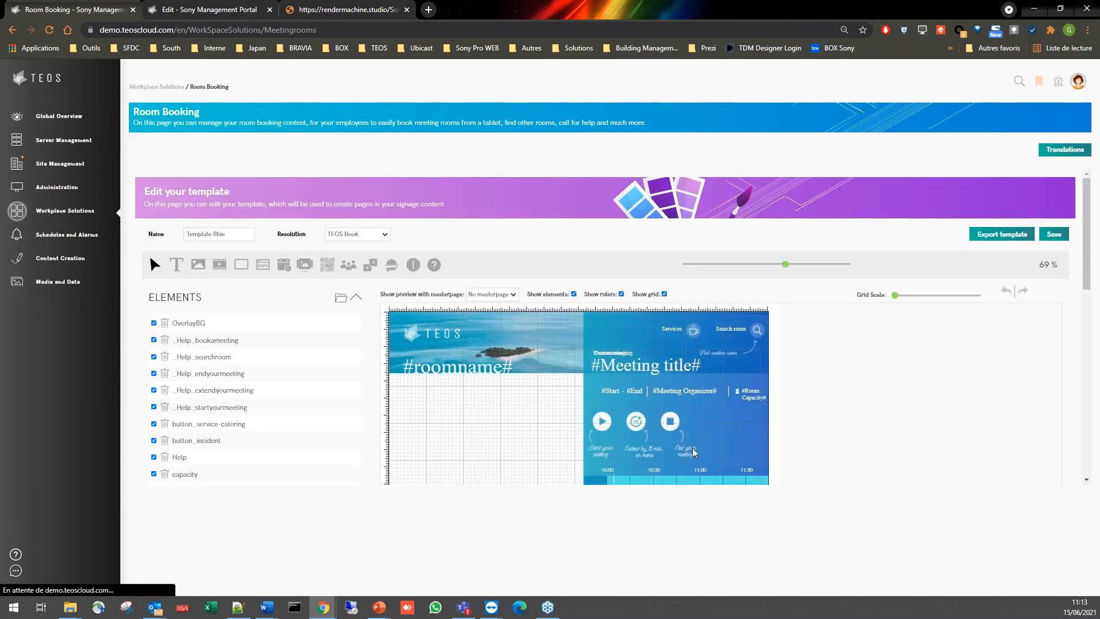
{"action": "scroll", "coordinate": [1095, 249], "scroll_direction": "down", "scroll_amount": 2}
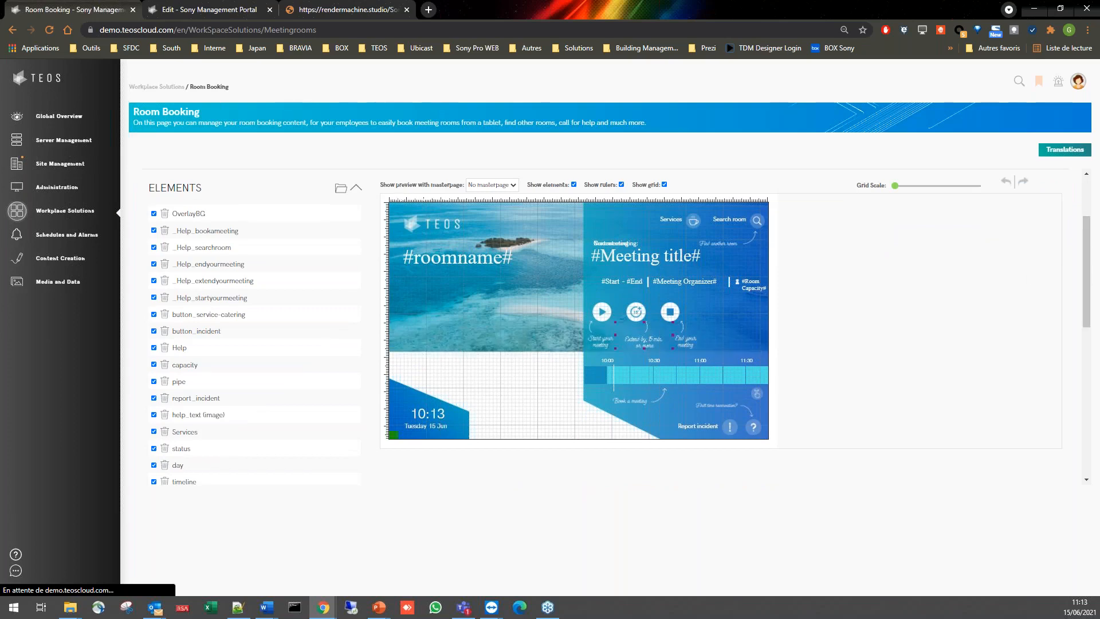
{"action": "scroll", "coordinate": [777, 361], "scroll_direction": "up", "scroll_amount": 2}
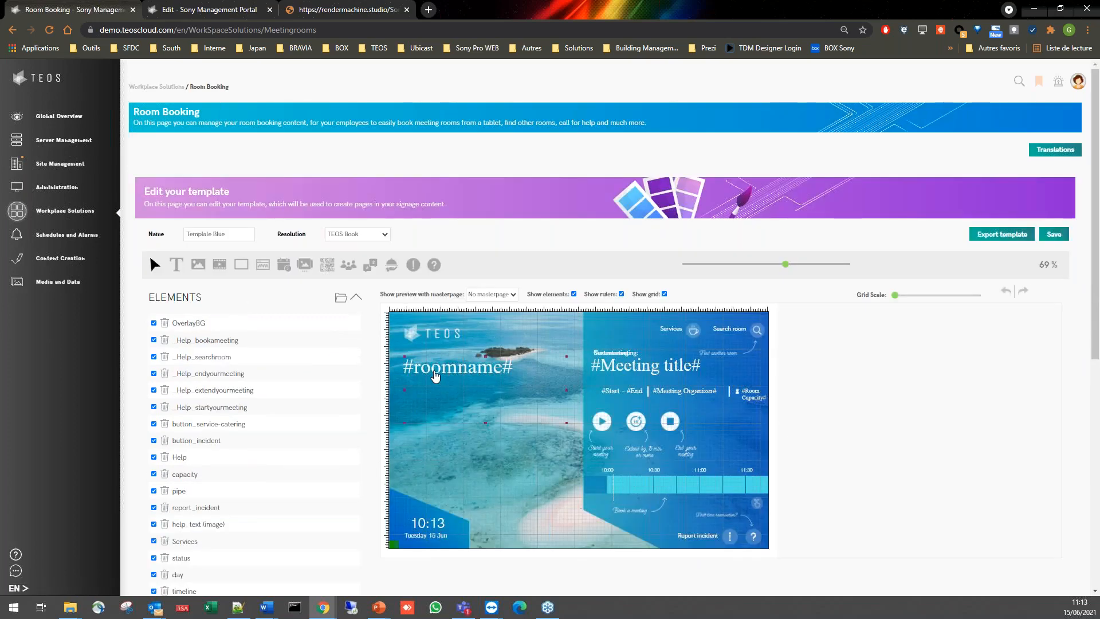
- Move the #roomname# text slightly lower on the template and select the TEOS logo
{"action": "mouse_move", "coordinate": [461, 380]}
{"action": "left_mouse_down"}
{"action": "mouse_move", "coordinate": [466, 419]}
{"action": "mouse_move", "coordinate": [458, 382]}
{"action": "left_mouse_up"}
{"action": "left_click", "coordinate": [433, 336]}
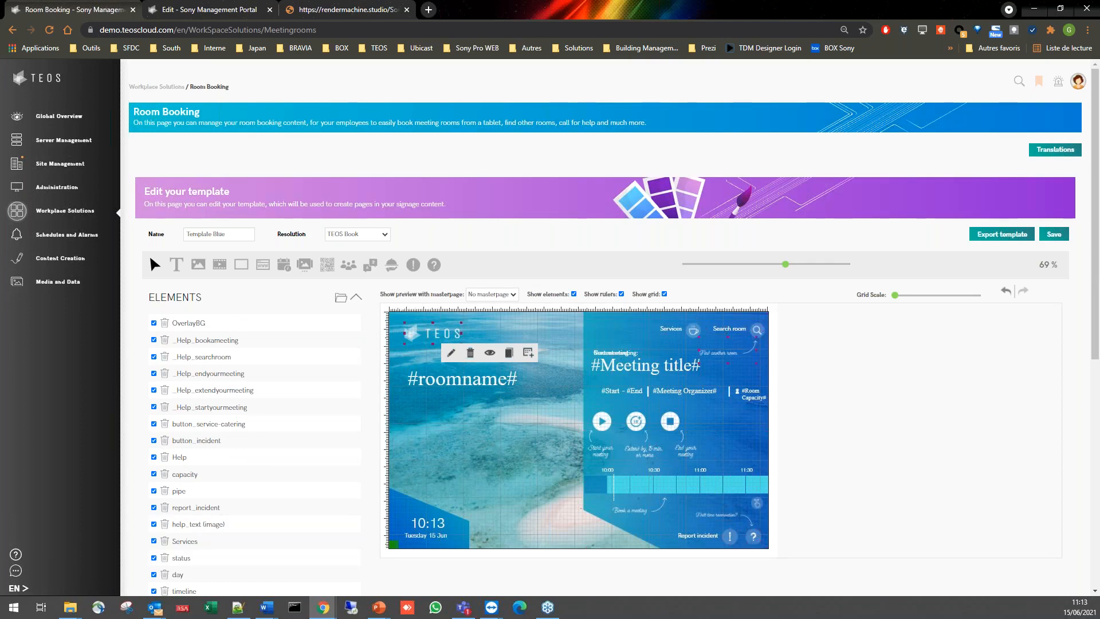
- Open the Media and Data section in a separate browser tab and switch to it
{"action": "scroll", "coordinate": [825, 313], "scroll_direction": "down", "scroll_amount": 2}
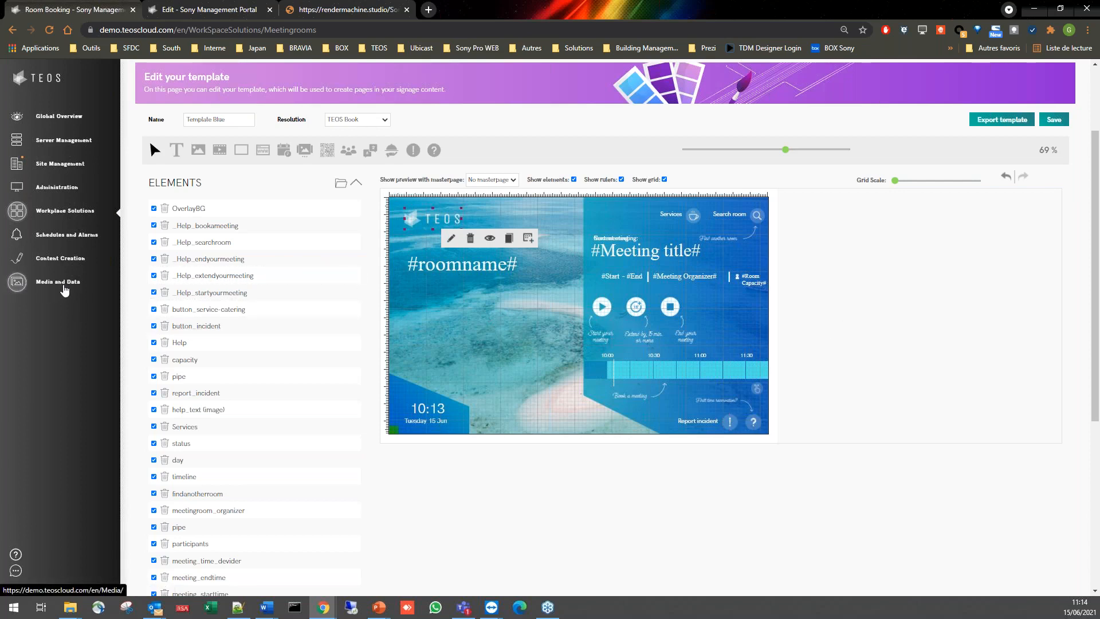
{"action": "middle_click", "coordinate": [23, 290]}
{"action": "left_click", "coordinate": [344, 9]}
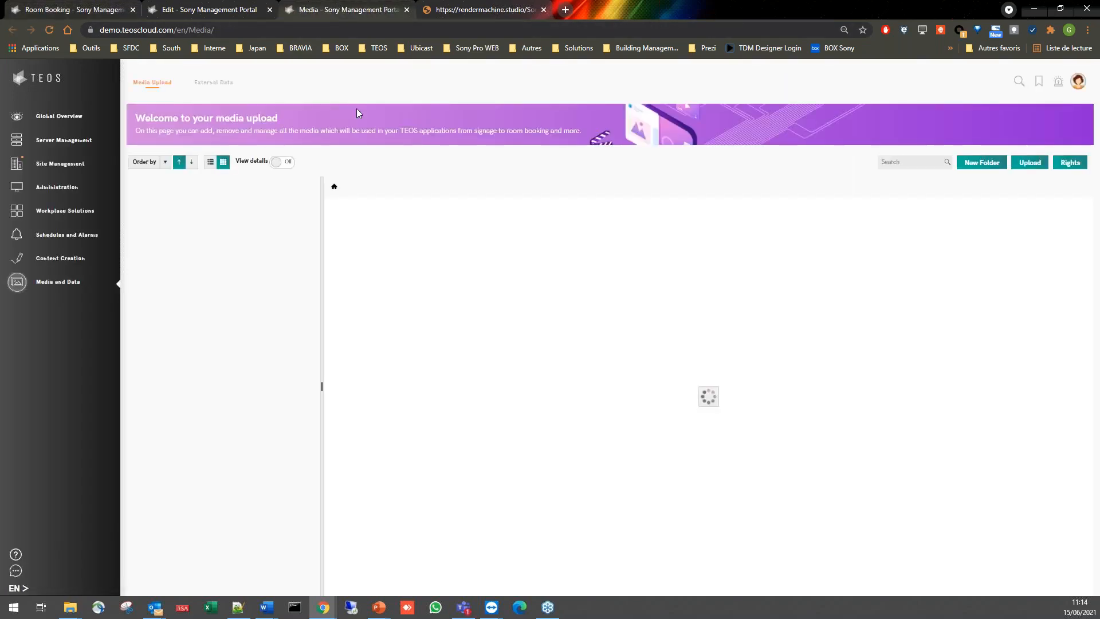
- Review the datasource types available for a new external datasource, including Office 365, and close the dialog without creating one
{"action": "left_click", "coordinate": [224, 86]}
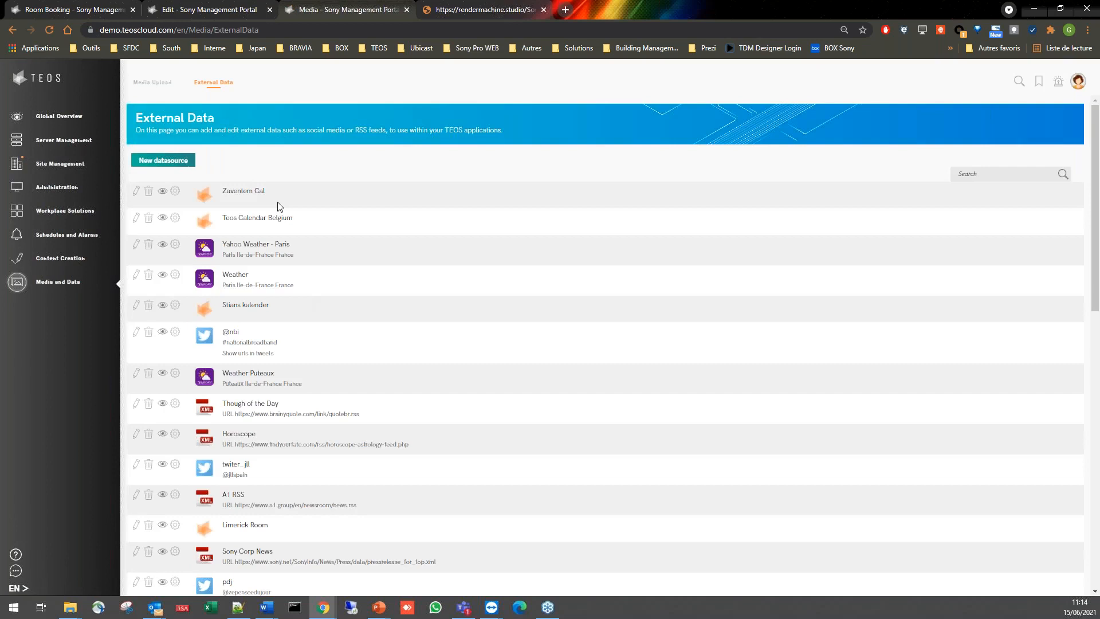
{"action": "left_click", "coordinate": [181, 160]}
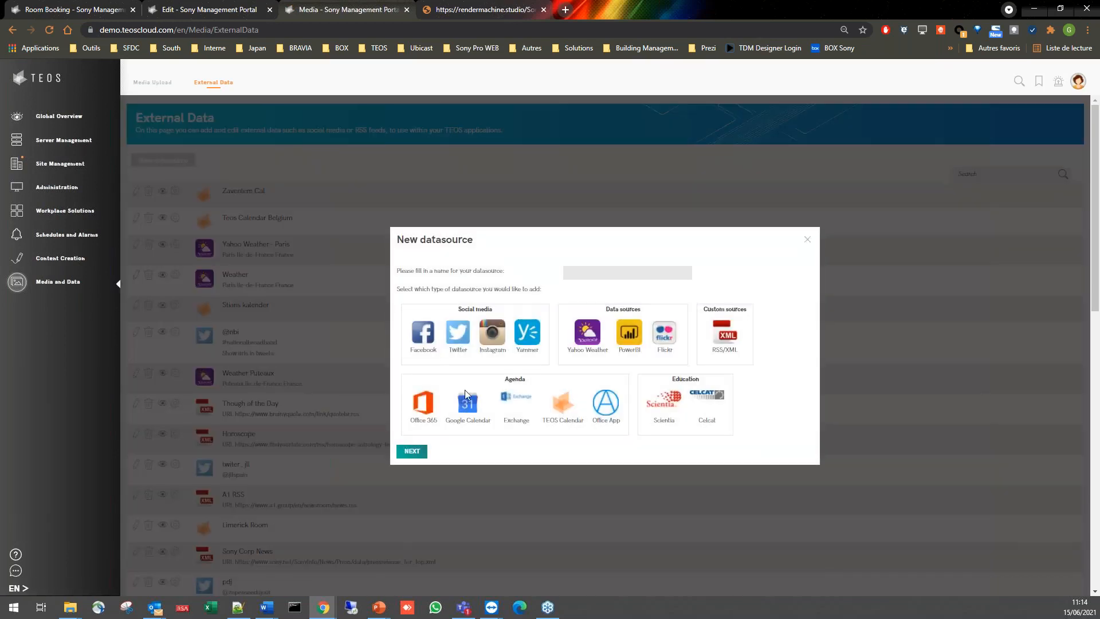
{"action": "left_click_drag", "start_coordinate": [492, 376], "coordinate": [528, 379]}
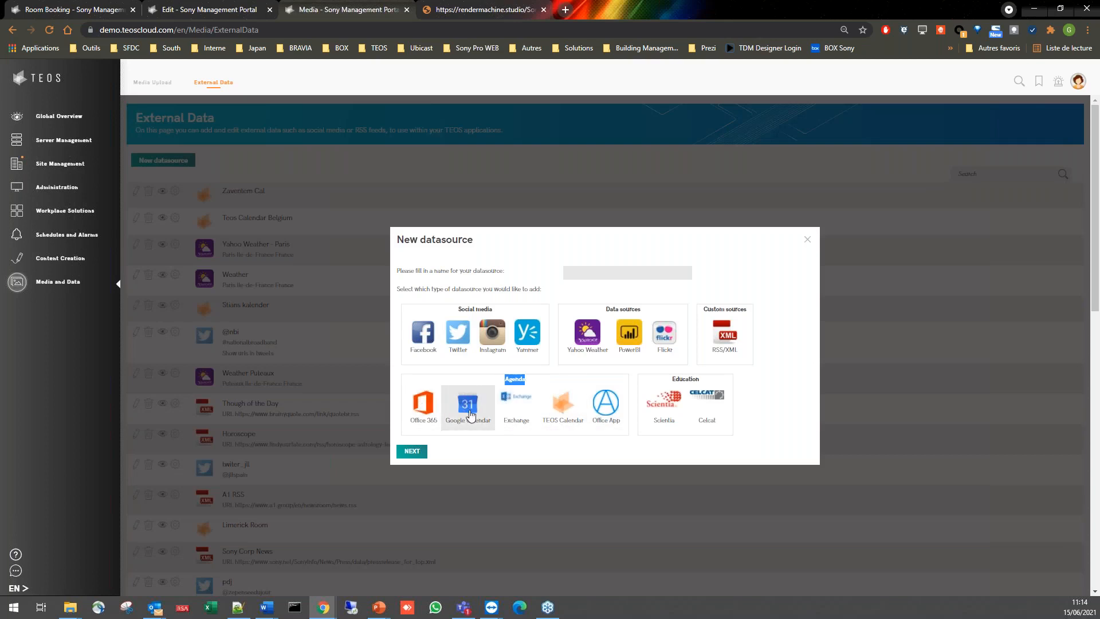
{"action": "left_click", "coordinate": [421, 421]}
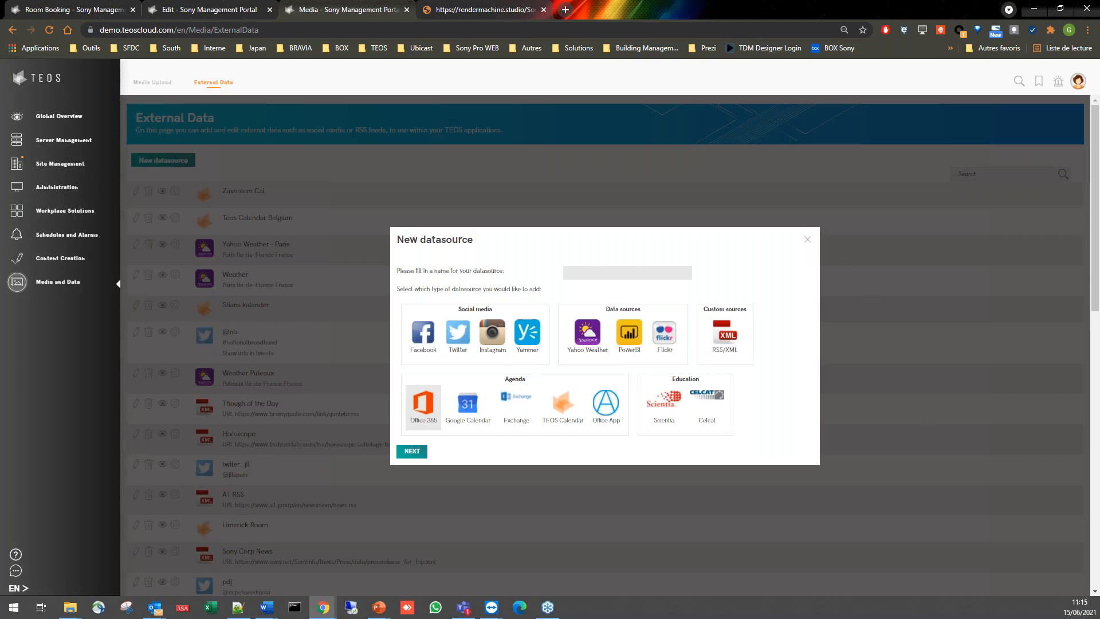
{"action": "left_click", "coordinate": [809, 245]}
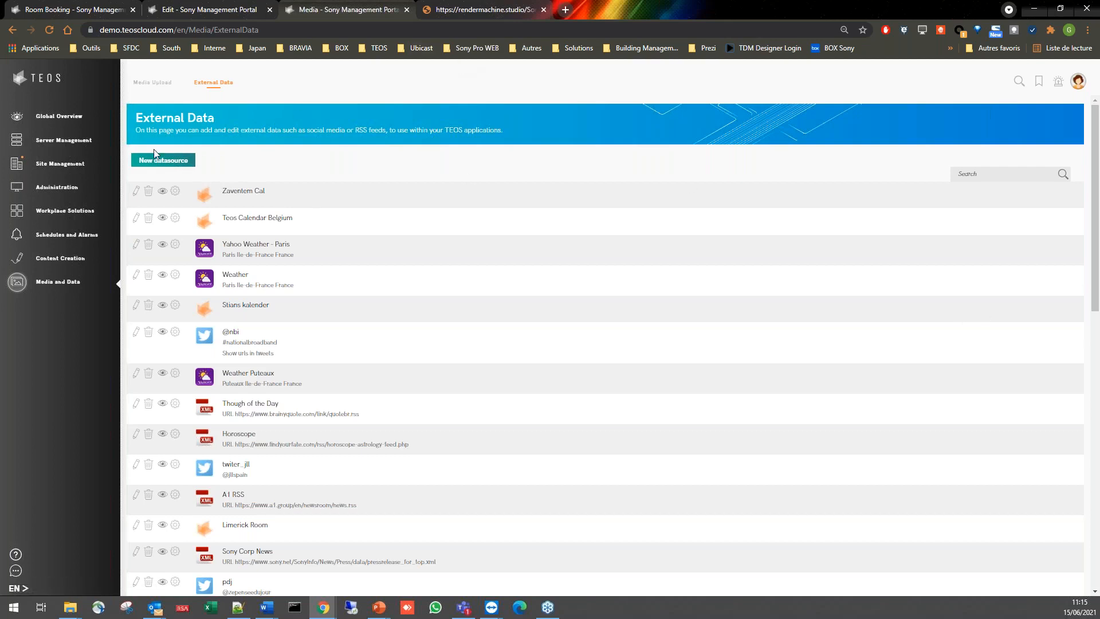
- Open the sites configuration in Site Management and examine the hierarchy of buildings, floors, meeting rooms and desks
{"action": "left_click", "coordinate": [75, 171]}
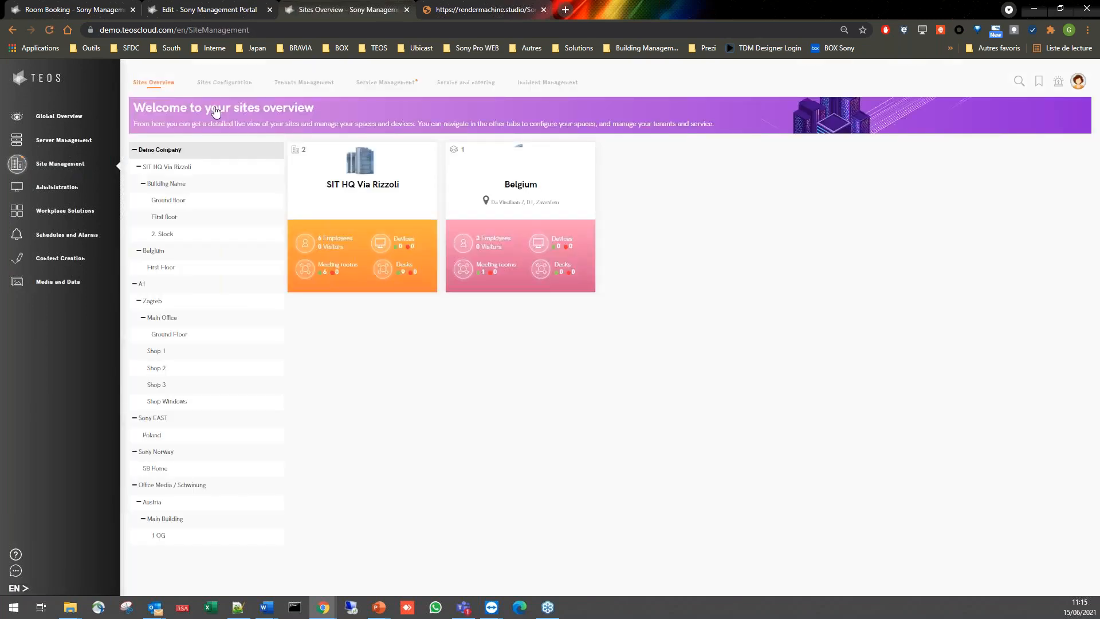
{"action": "left_click", "coordinate": [240, 82]}
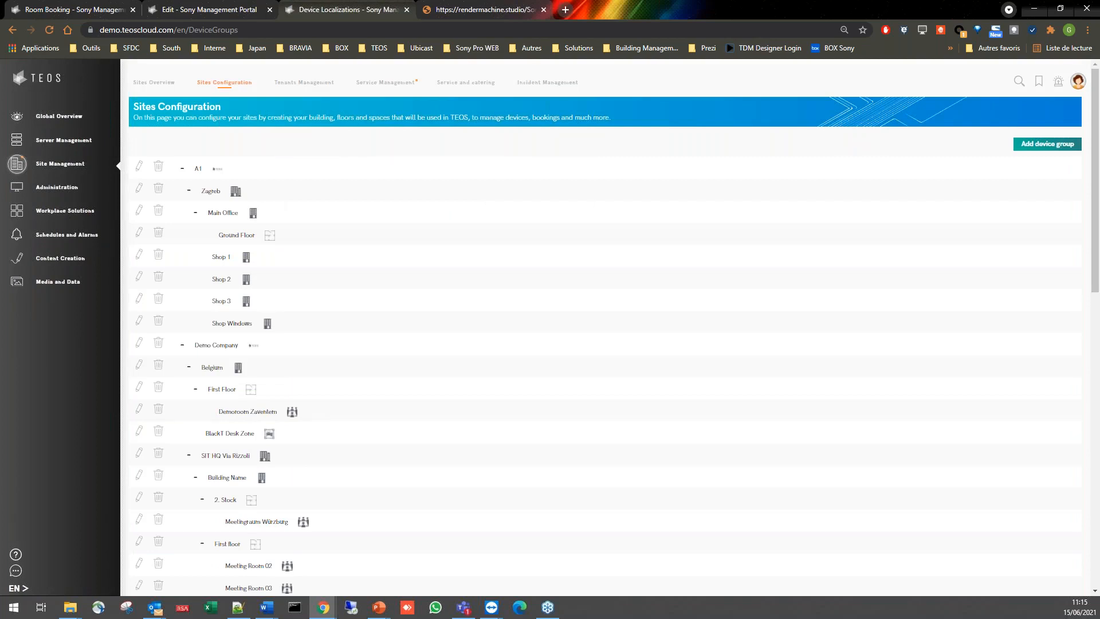
{"action": "scroll", "coordinate": [388, 121], "scroll_direction": "down", "scroll_amount": 5}
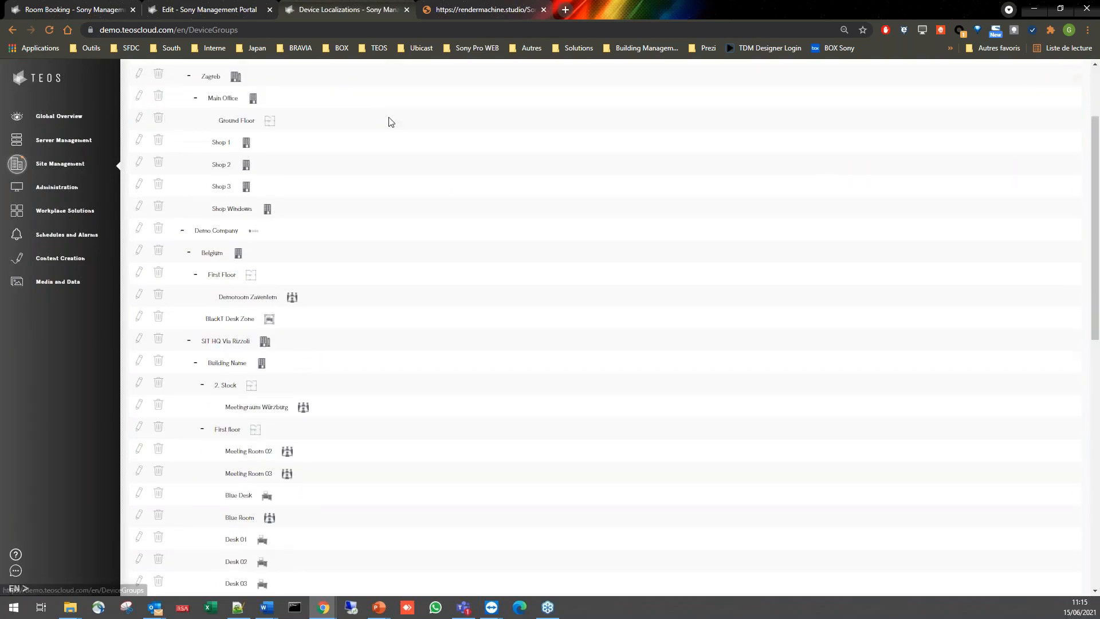
{"action": "scroll", "coordinate": [387, 216], "scroll_direction": "down", "scroll_amount": 2}
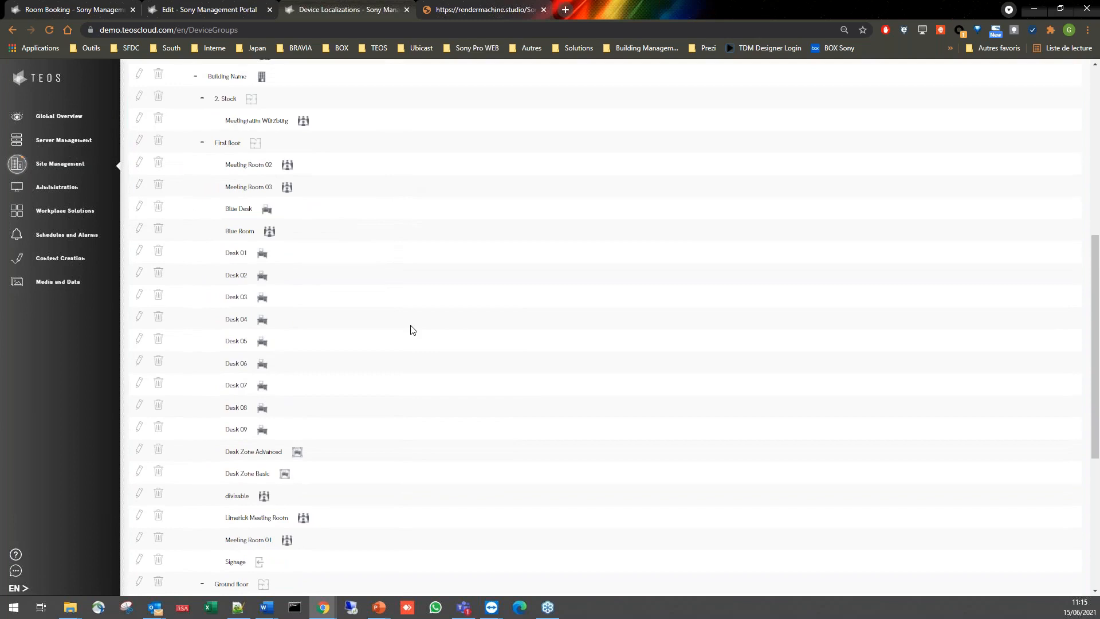
{"action": "scroll", "coordinate": [278, 449], "scroll_direction": "down", "scroll_amount": 2}
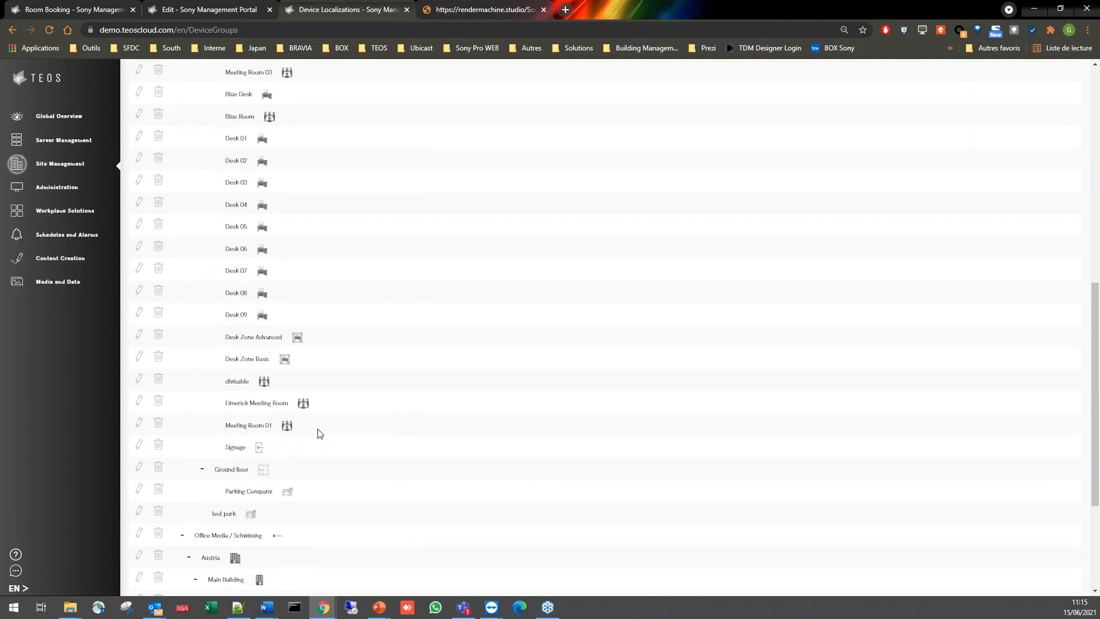
{"action": "scroll", "coordinate": [486, 235], "scroll_direction": "up", "scroll_amount": 3}
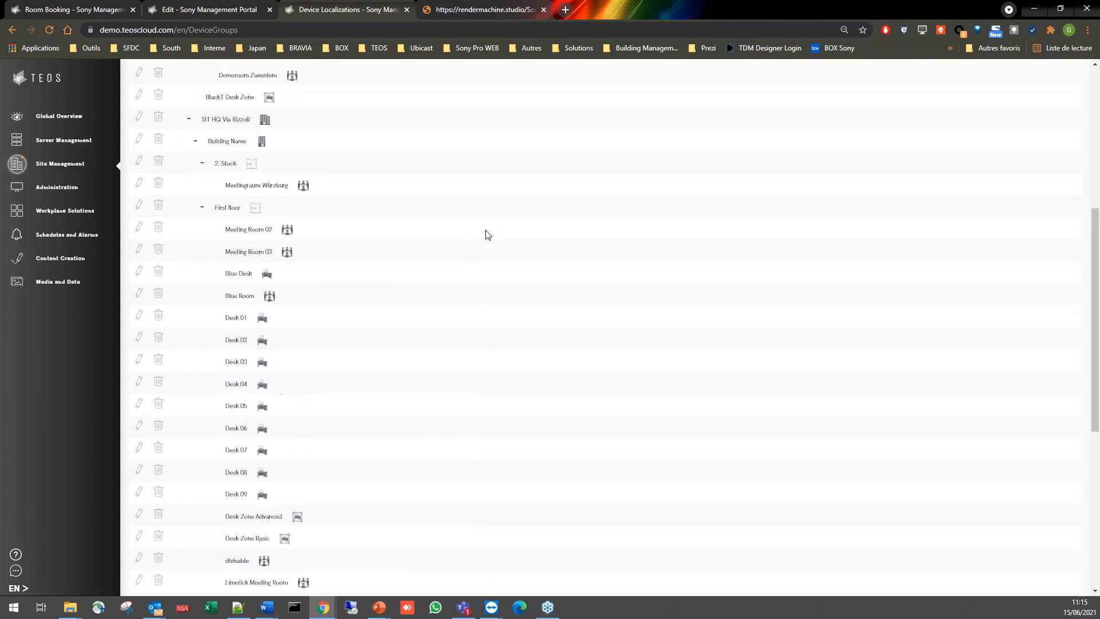
{"action": "scroll", "coordinate": [486, 235], "scroll_direction": "up", "scroll_amount": 6}
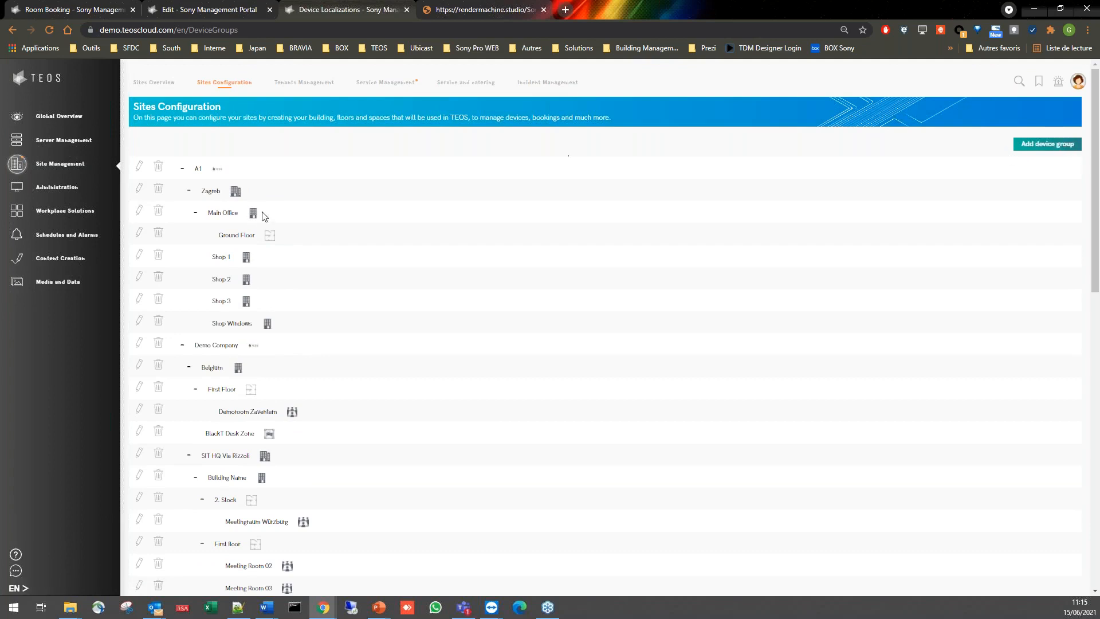
{"action": "scroll", "coordinate": [267, 229], "scroll_direction": "down", "scroll_amount": 3}
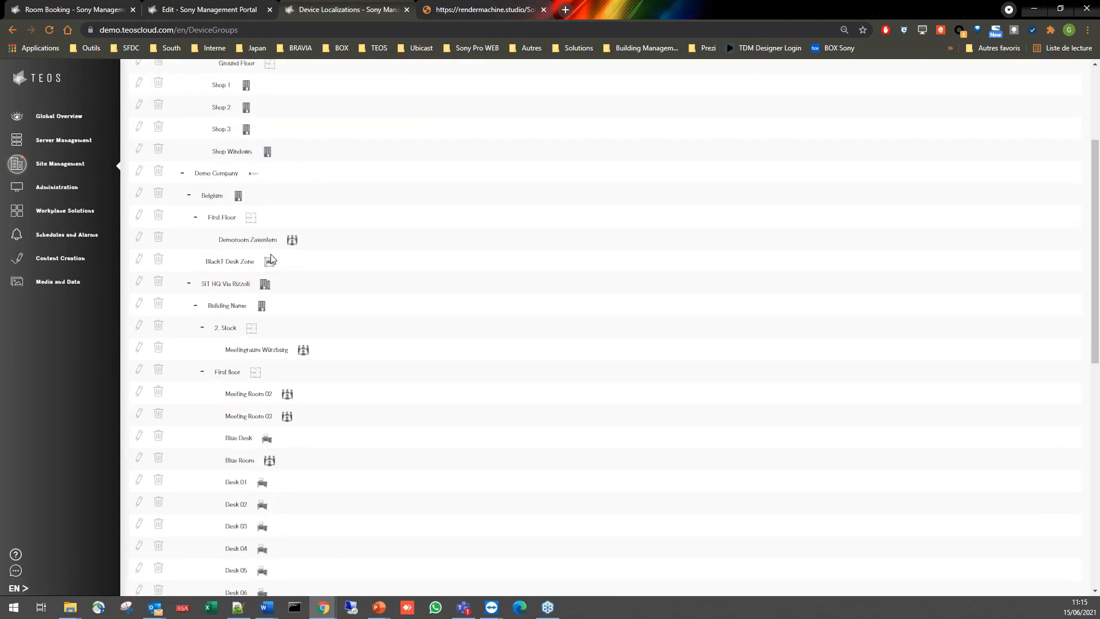
{"action": "scroll", "coordinate": [235, 178], "scroll_direction": "up", "scroll_amount": 2}
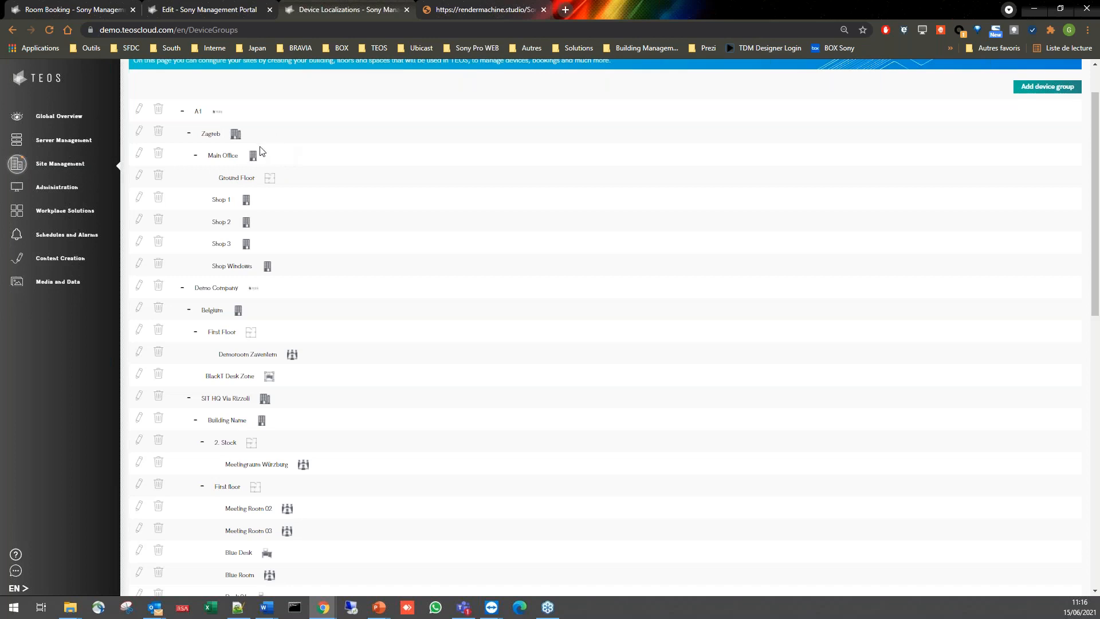
{"action": "scroll", "coordinate": [346, 404], "scroll_direction": "down", "scroll_amount": 1}
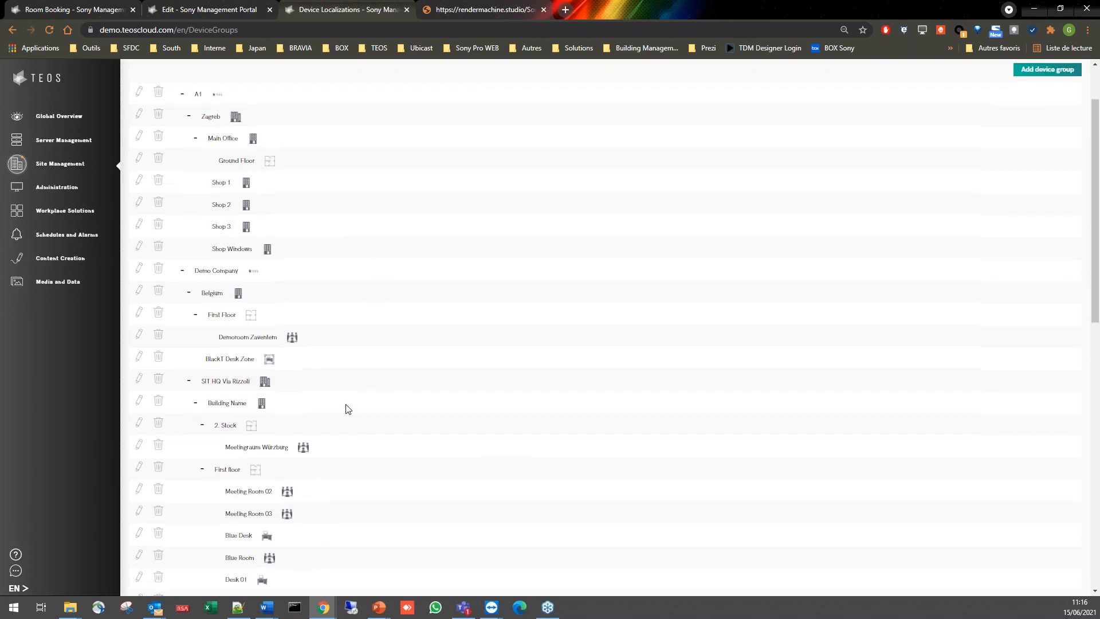
{"action": "scroll", "coordinate": [346, 410], "scroll_direction": "down", "scroll_amount": 5}
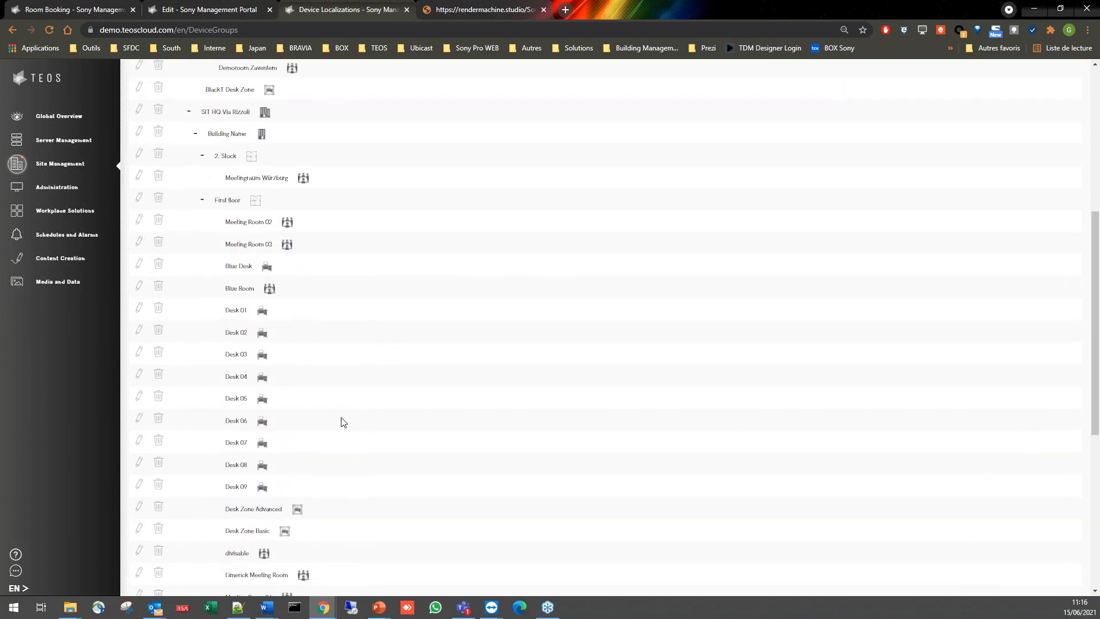
{"action": "scroll", "coordinate": [278, 488], "scroll_direction": "down", "scroll_amount": 2}
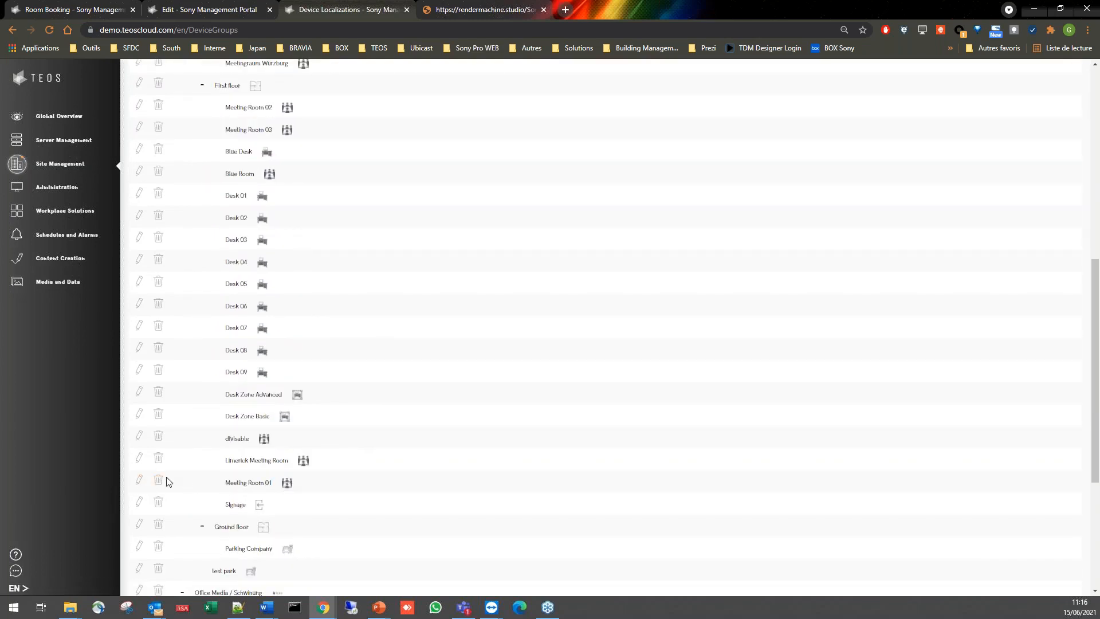
- Open Meeting Room 01 on the first floor for editing and review its general settings
{"action": "left_click", "coordinate": [140, 482]}
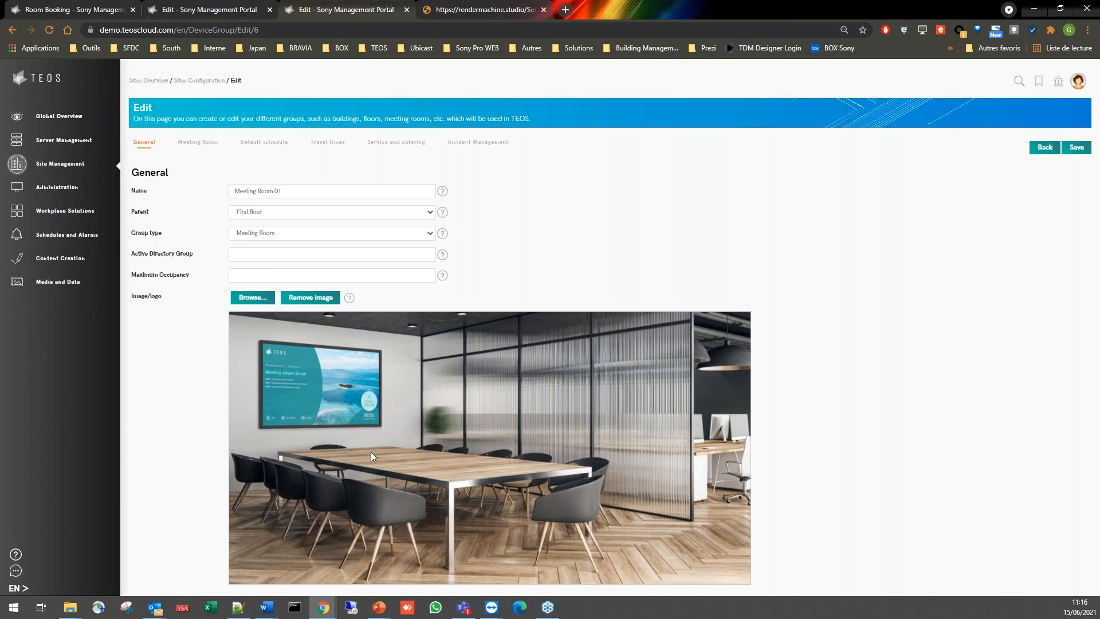
{"action": "triple_click", "coordinate": [288, 189]}
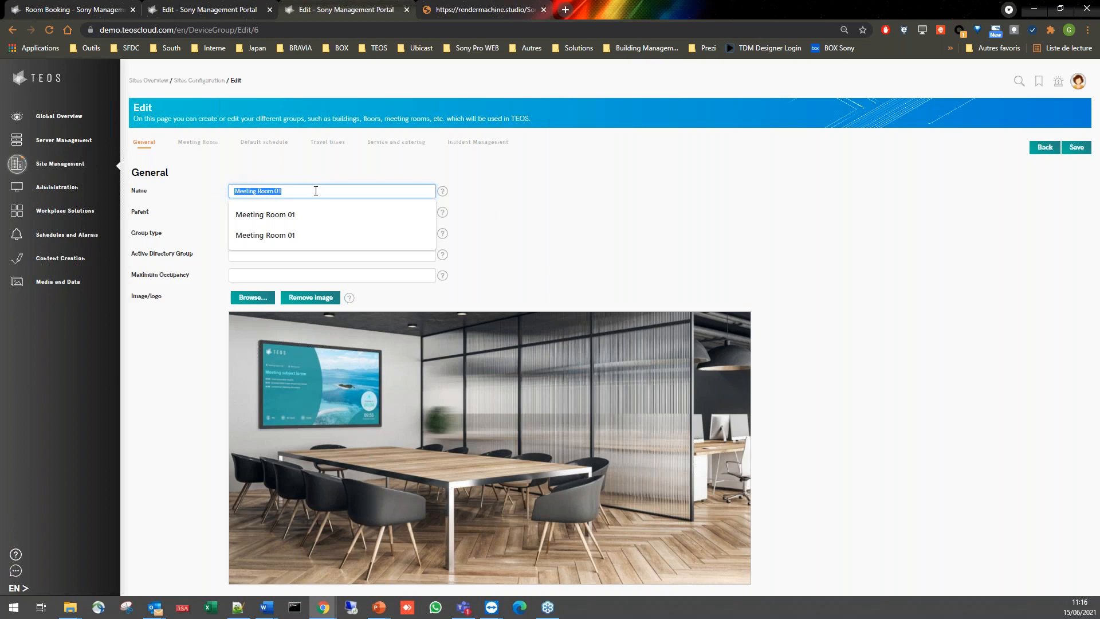
{"action": "left_click_drag", "start_coordinate": [317, 191], "coordinate": [242, 196]}
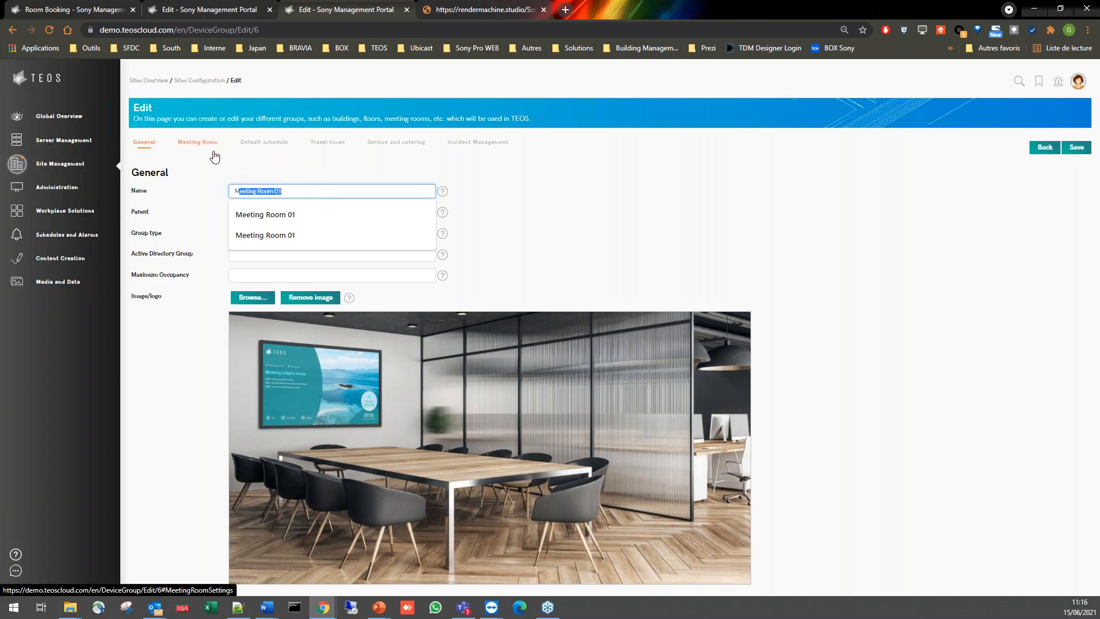
{"action": "left_click", "coordinate": [199, 198]}
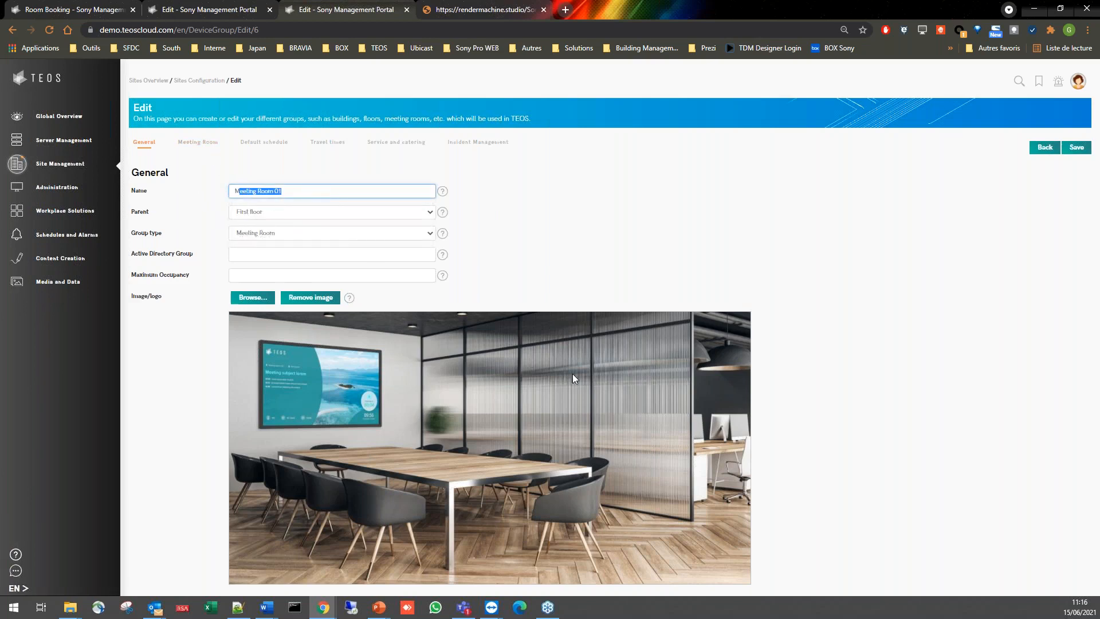
- Open the meeting room settings of Meeting Room 01 and check the choices for early check-in and cancel time, keeping both values
{"action": "left_click", "coordinate": [207, 149]}
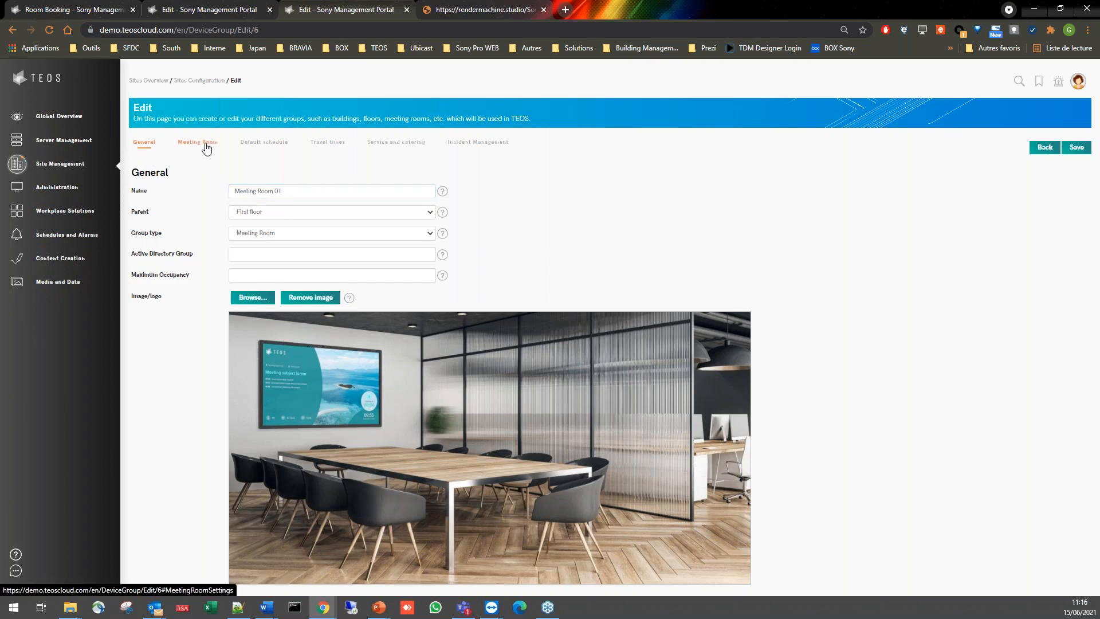
{"action": "left_click", "coordinate": [207, 149]}
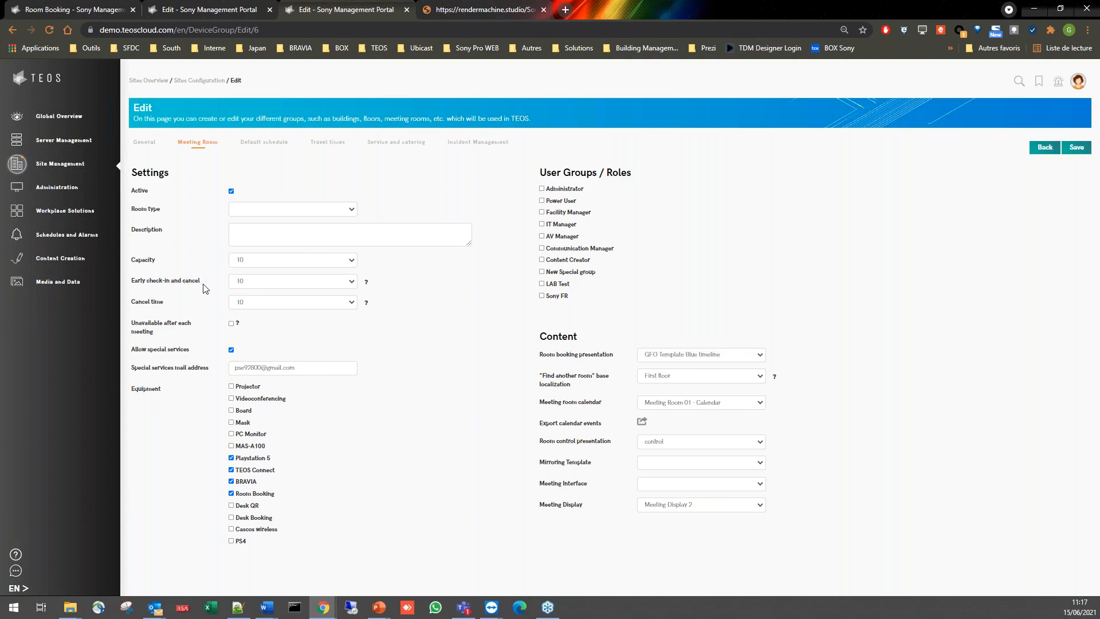
{"action": "left_click", "coordinate": [269, 293]}
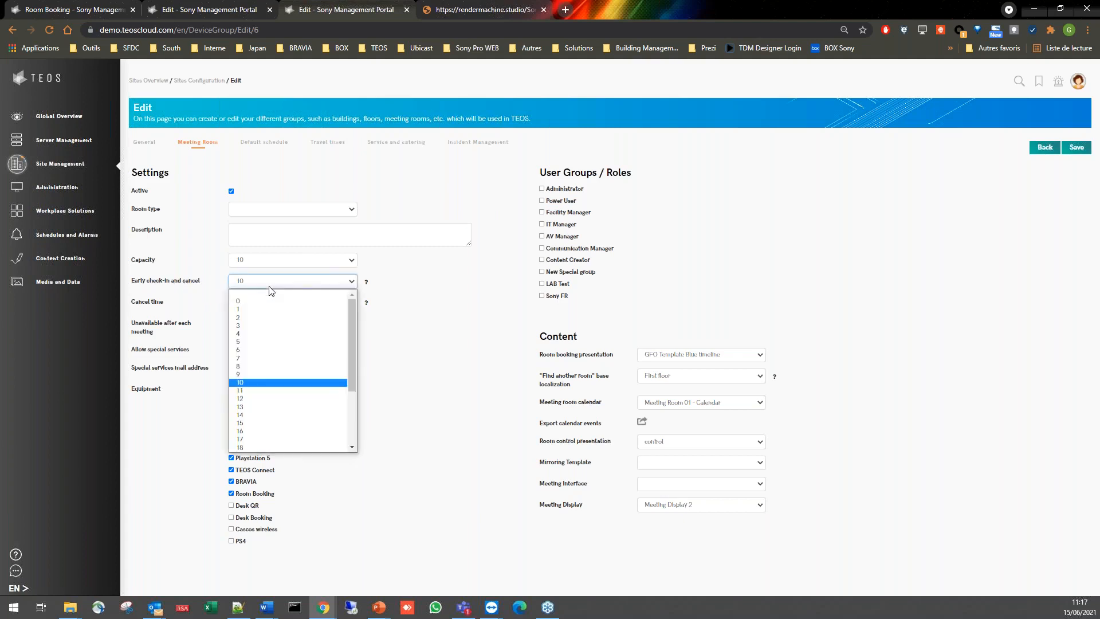
{"action": "scroll", "coordinate": [289, 395], "scroll_direction": "down", "scroll_amount": 2}
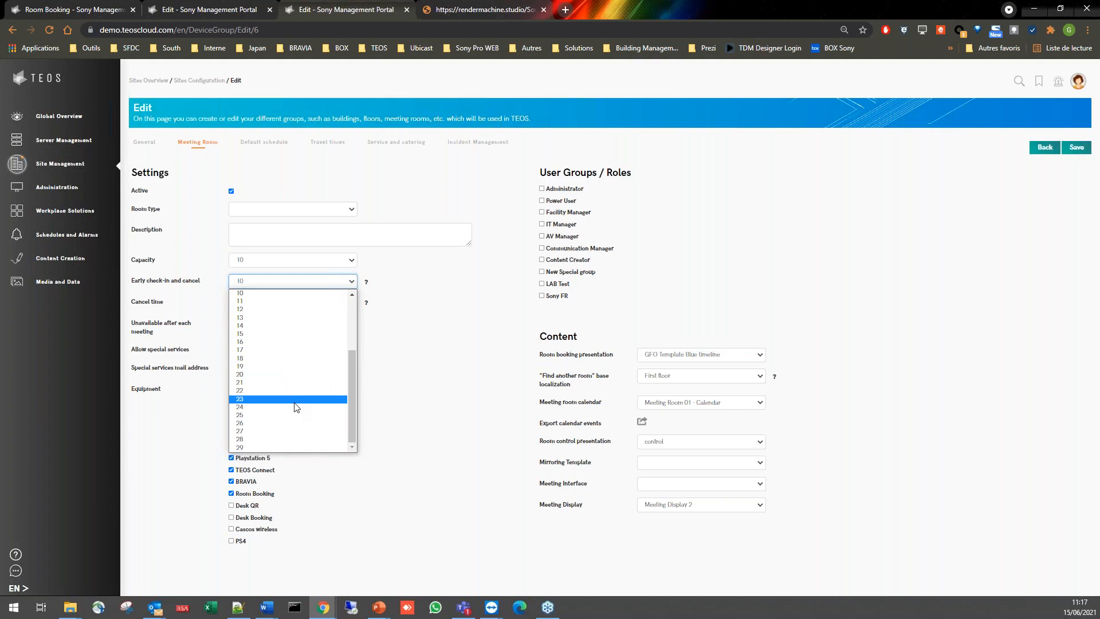
{"action": "left_click", "coordinate": [210, 292]}
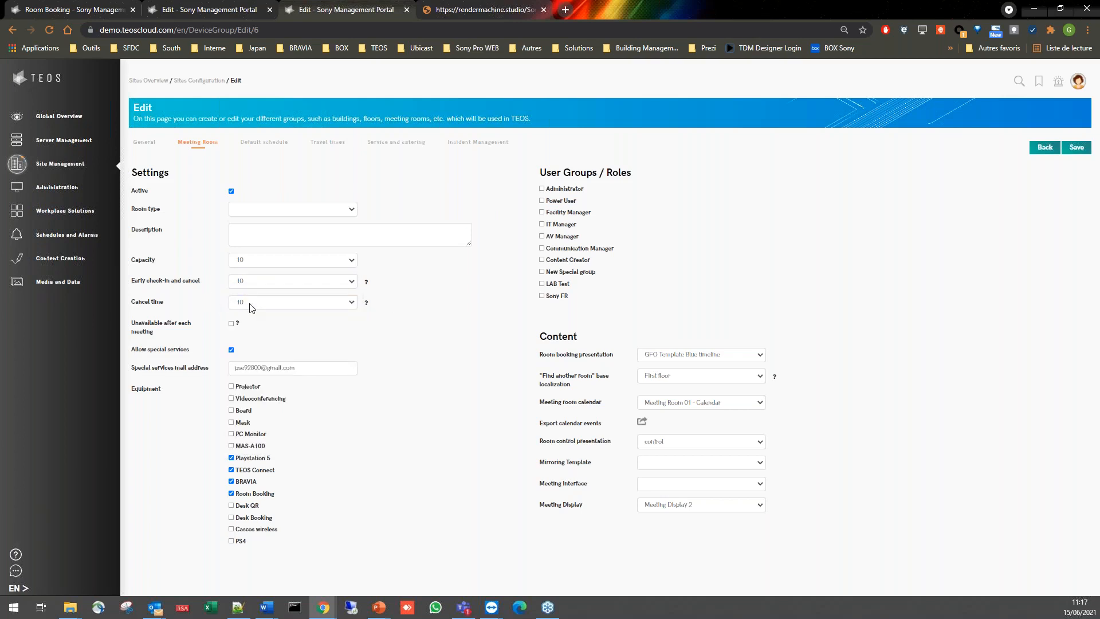
{"action": "left_click", "coordinate": [250, 304]}
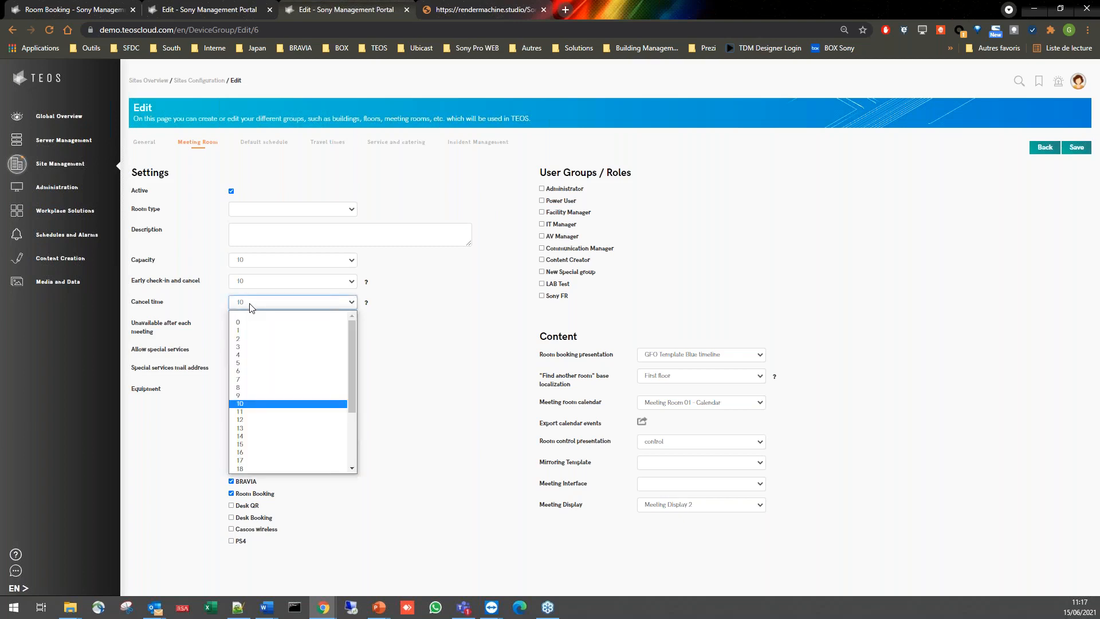
{"action": "left_click", "coordinate": [210, 313]}
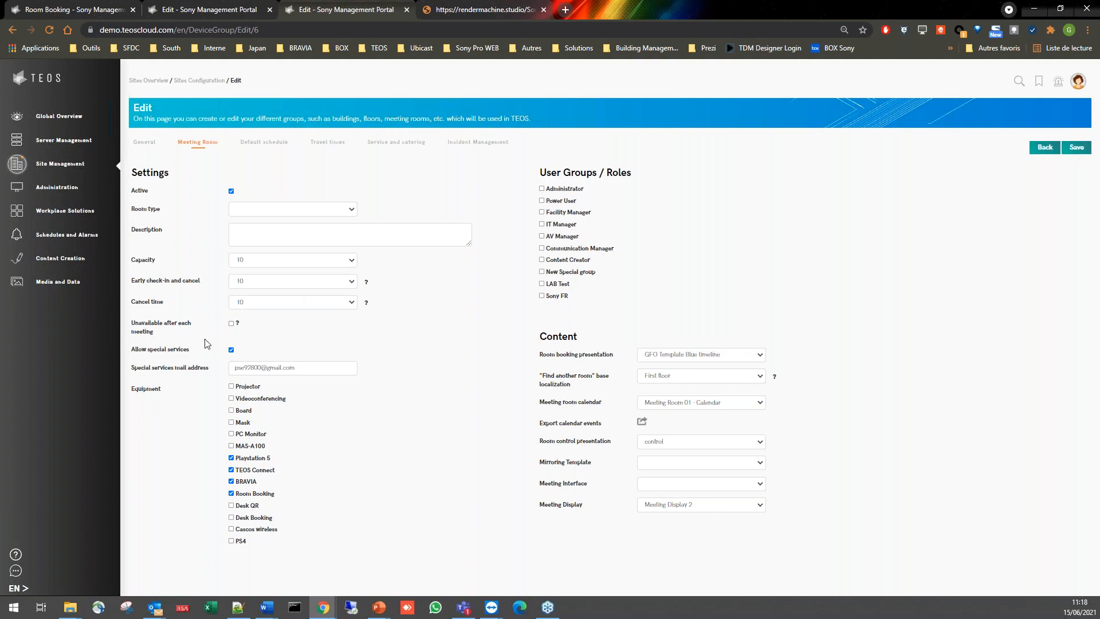
- Enable Unavailable after each meeting to review its reason, duration and working-hours options, and disable it again
{"action": "mouse_move", "coordinate": [238, 325]}
{"action": "left_click", "coordinate": [232, 325]}
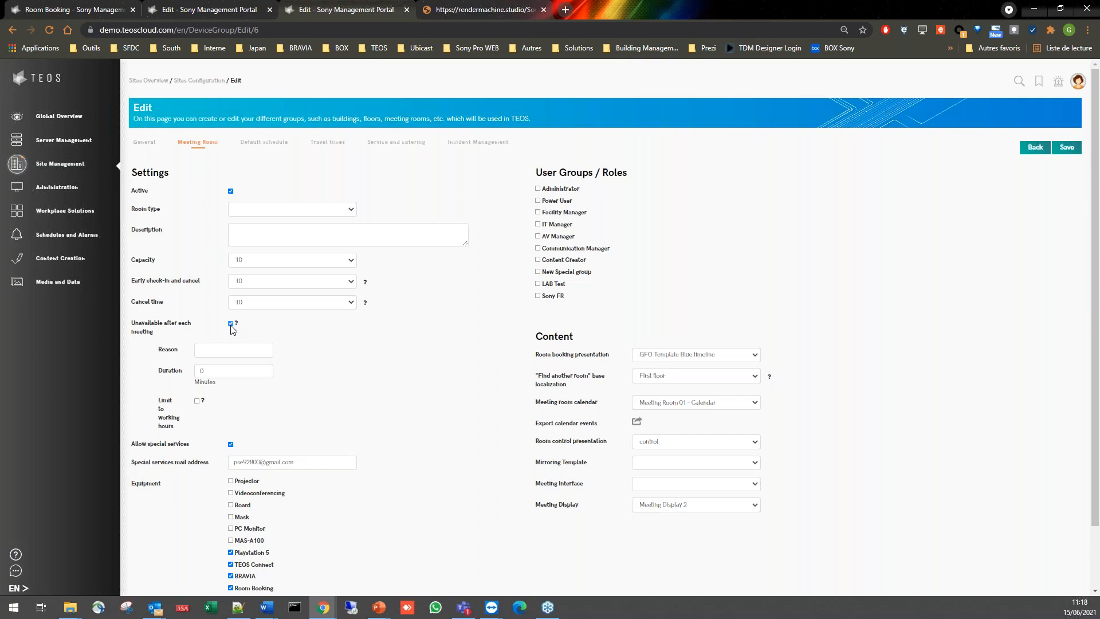
{"action": "left_click", "coordinate": [231, 324]}
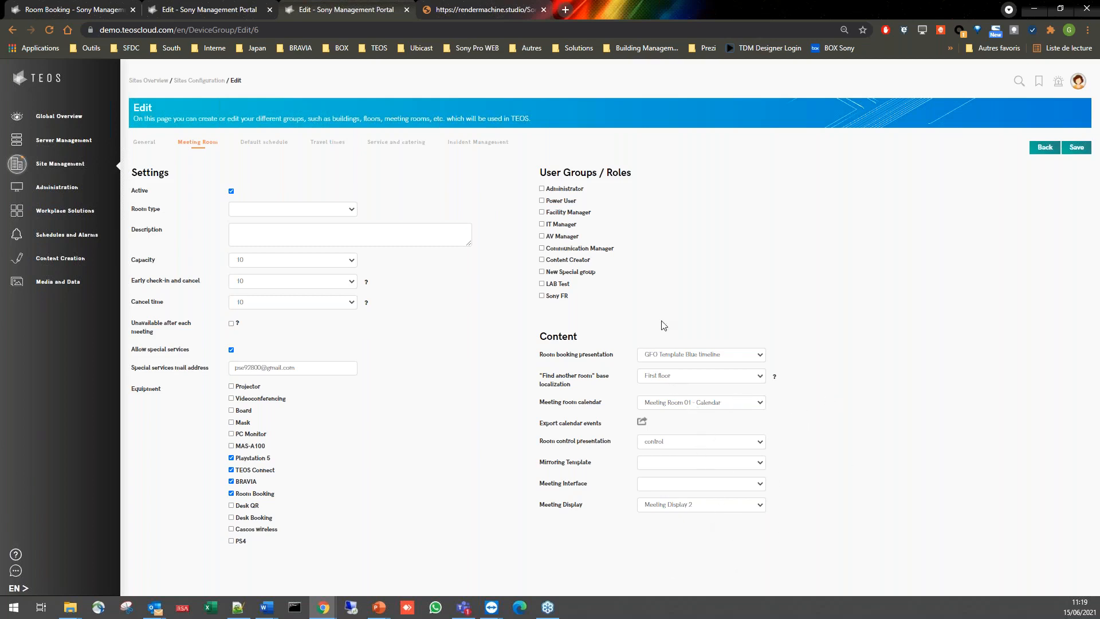
- Review the default schedule options and the travel times table of Meeting Room 01
{"action": "left_click", "coordinate": [284, 150]}
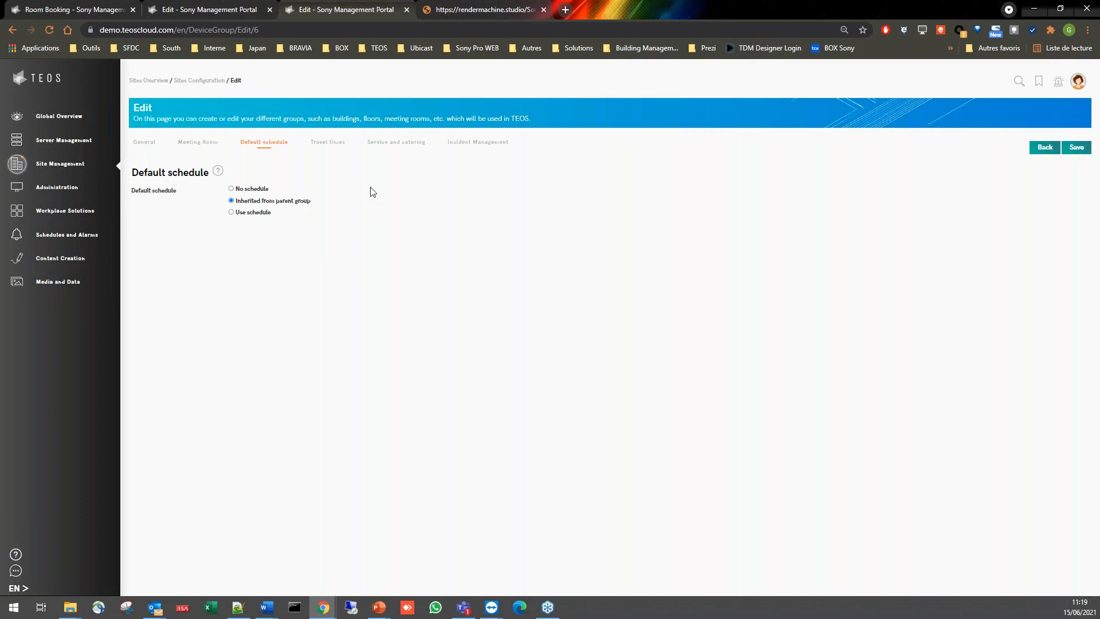
{"action": "left_click", "coordinate": [337, 149]}
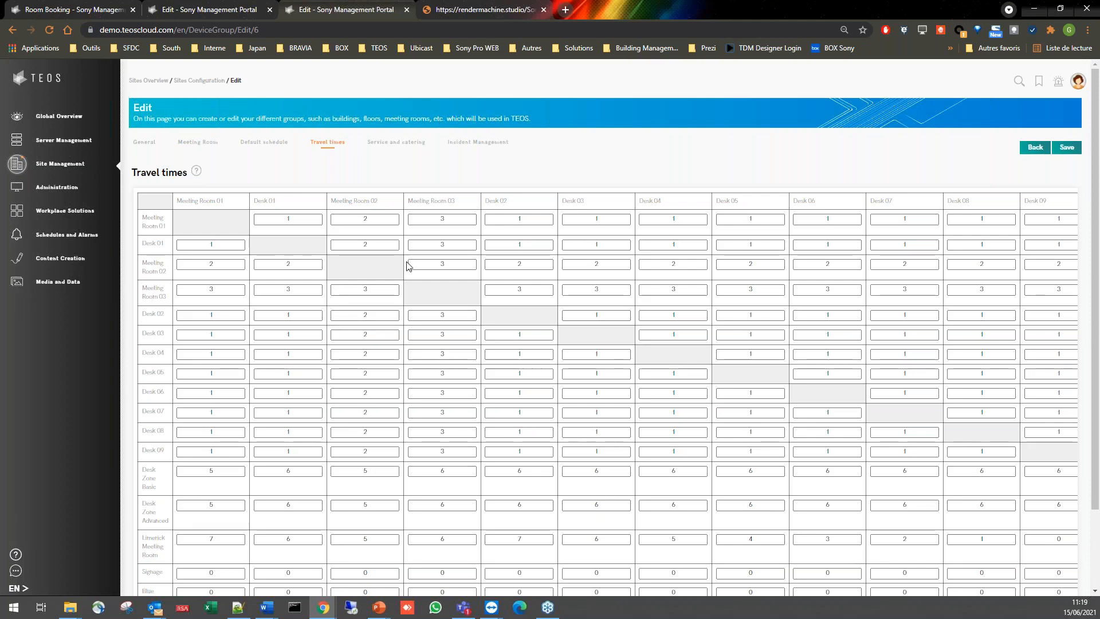
- Open the room's service and catering configuration and check the available services, leaving the current selection
{"action": "left_click", "coordinate": [410, 150]}
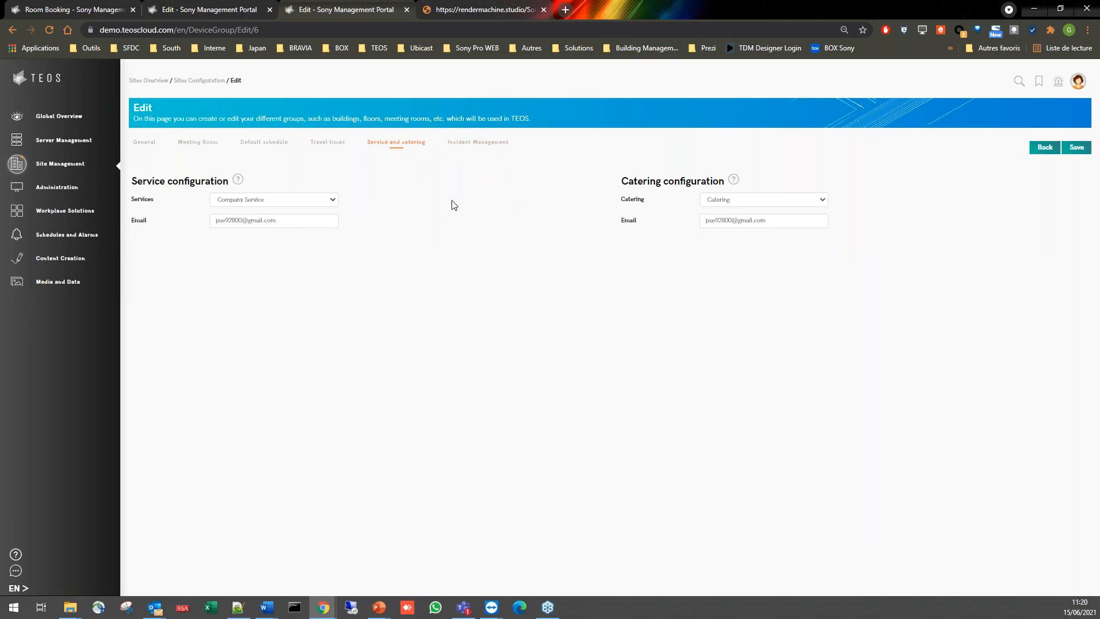
{"action": "left_click", "coordinate": [227, 204]}
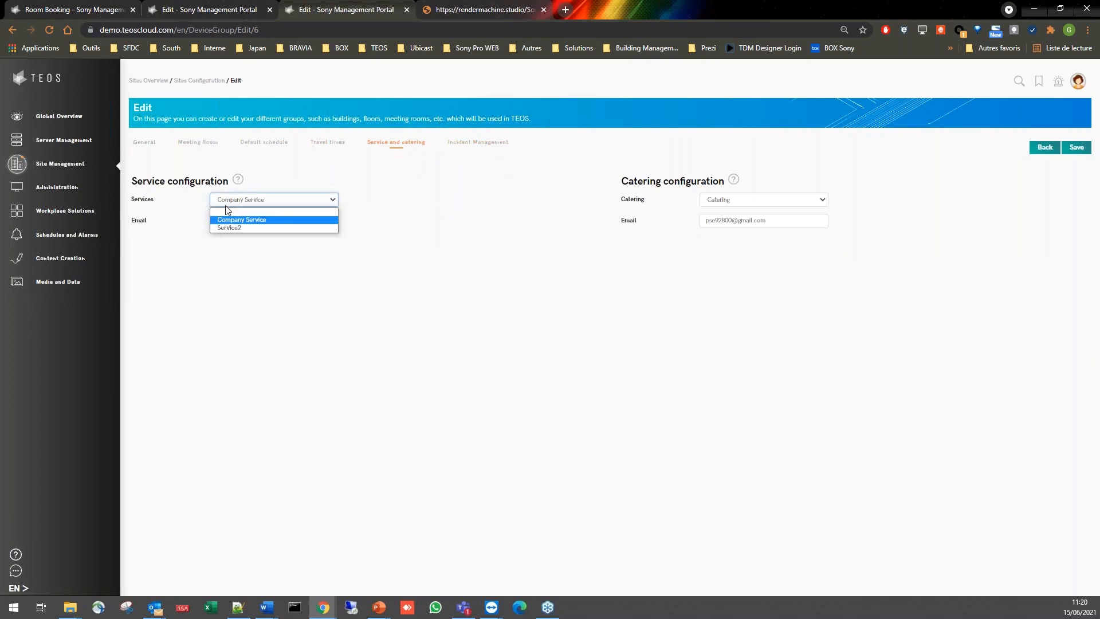
{"action": "left_click", "coordinate": [387, 192]}
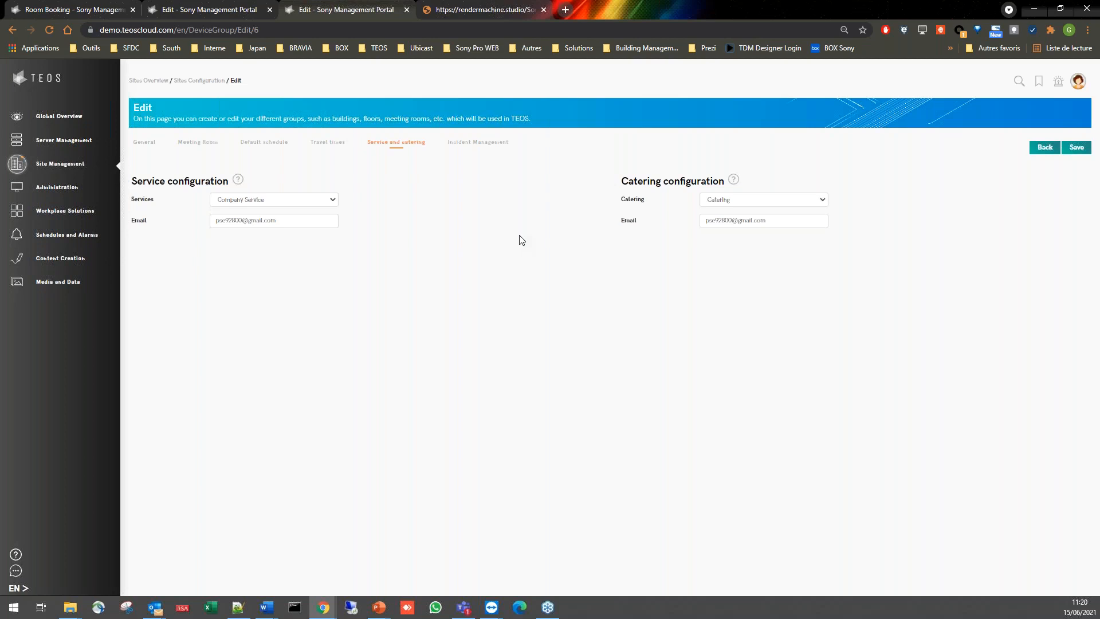
- Open the site management's service and catering lists in a separate tab and open the Catering product list for editing
{"action": "middle_click", "coordinate": [58, 164]}
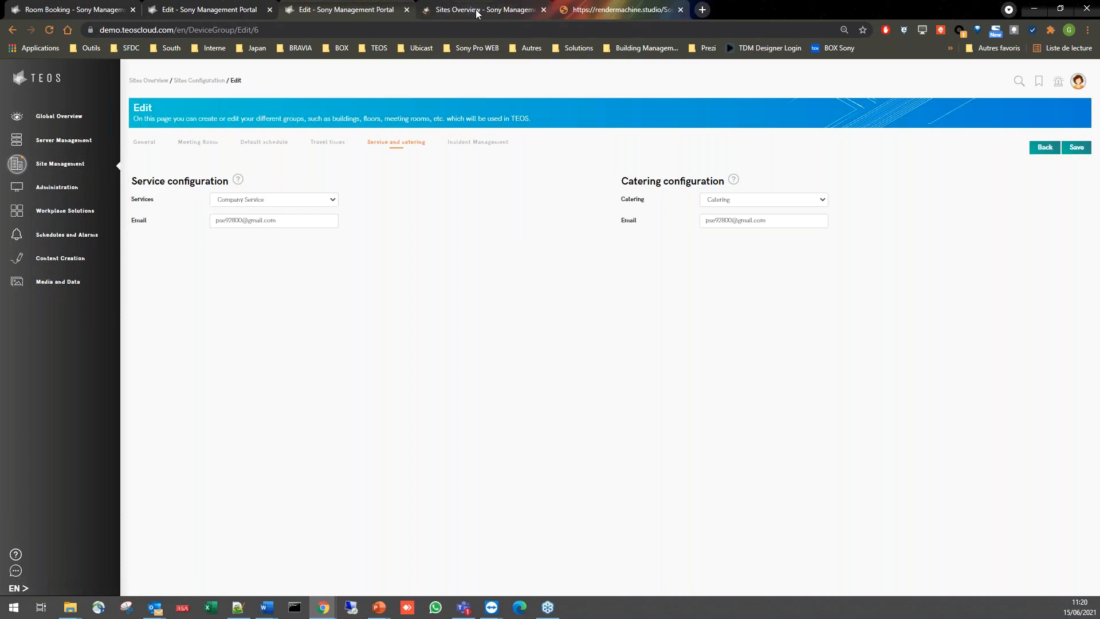
{"action": "left_click", "coordinate": [476, 12]}
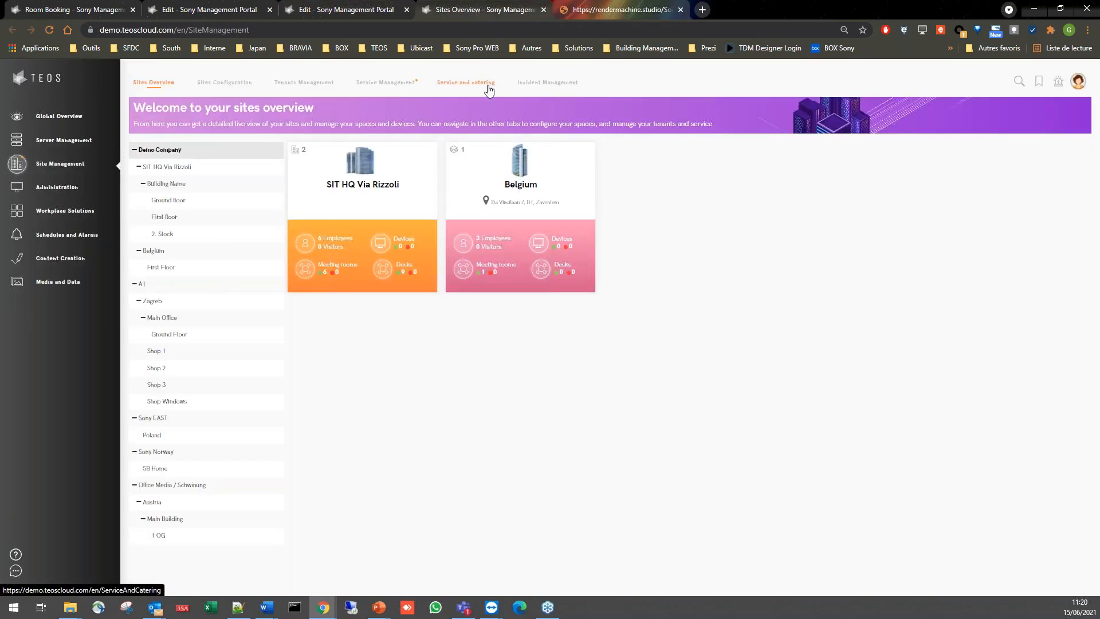
{"action": "left_click", "coordinate": [489, 85]}
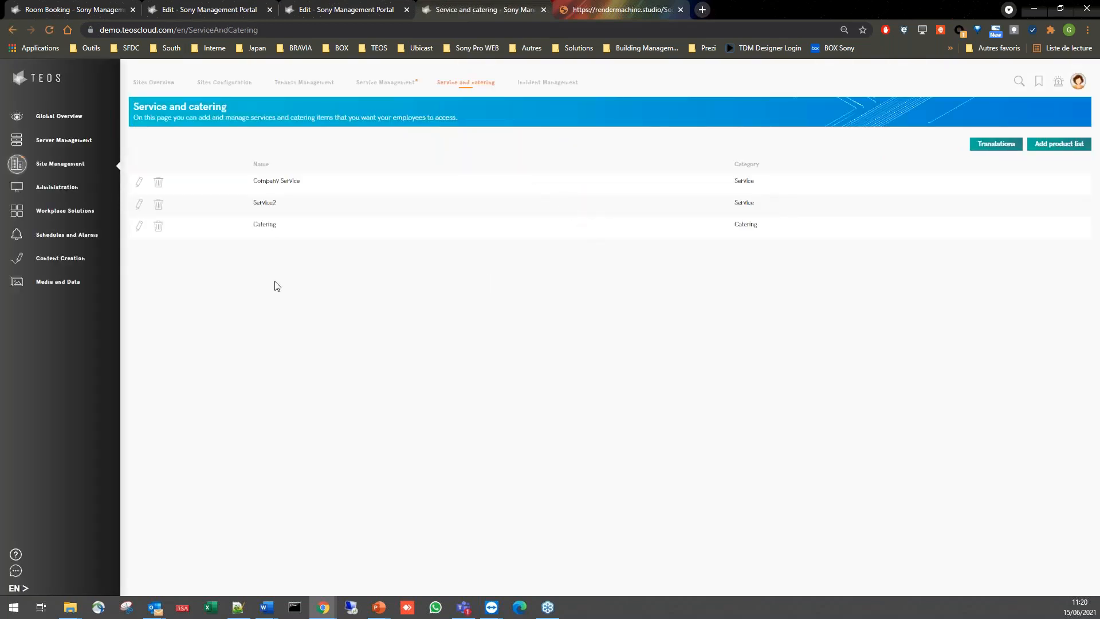
{"action": "left_click", "coordinate": [140, 229]}
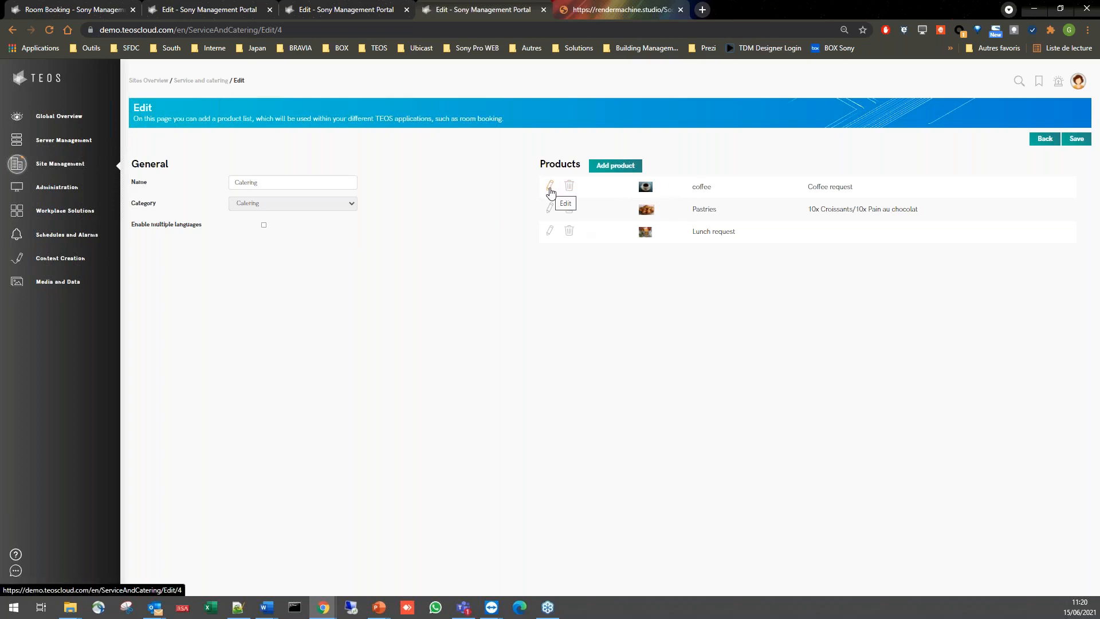
- Review the coffee product's name, description and image without saving, and return to the service and catering lists
{"action": "left_click", "coordinate": [550, 187]}
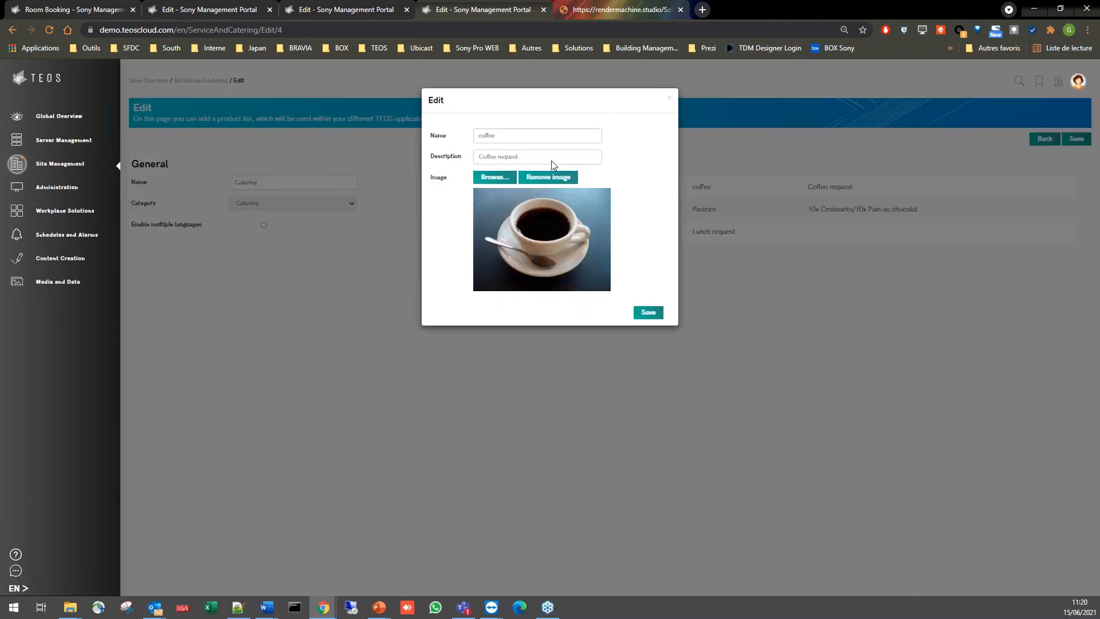
{"action": "key", "text": "Tab"}
{"action": "left_click", "coordinate": [669, 102]}
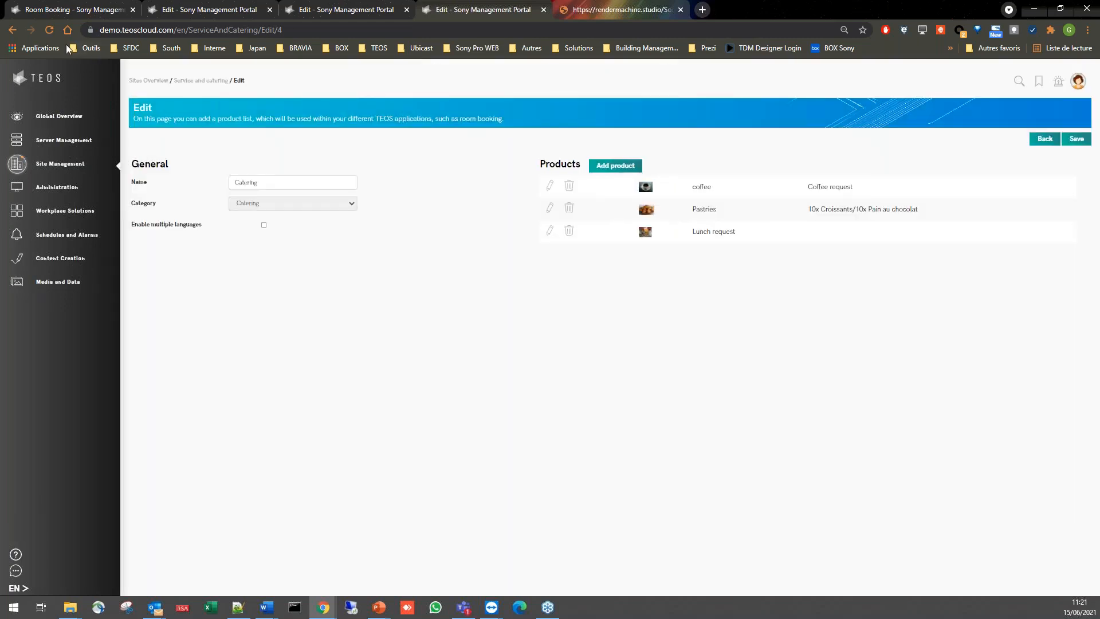
{"action": "left_click", "coordinate": [13, 30]}
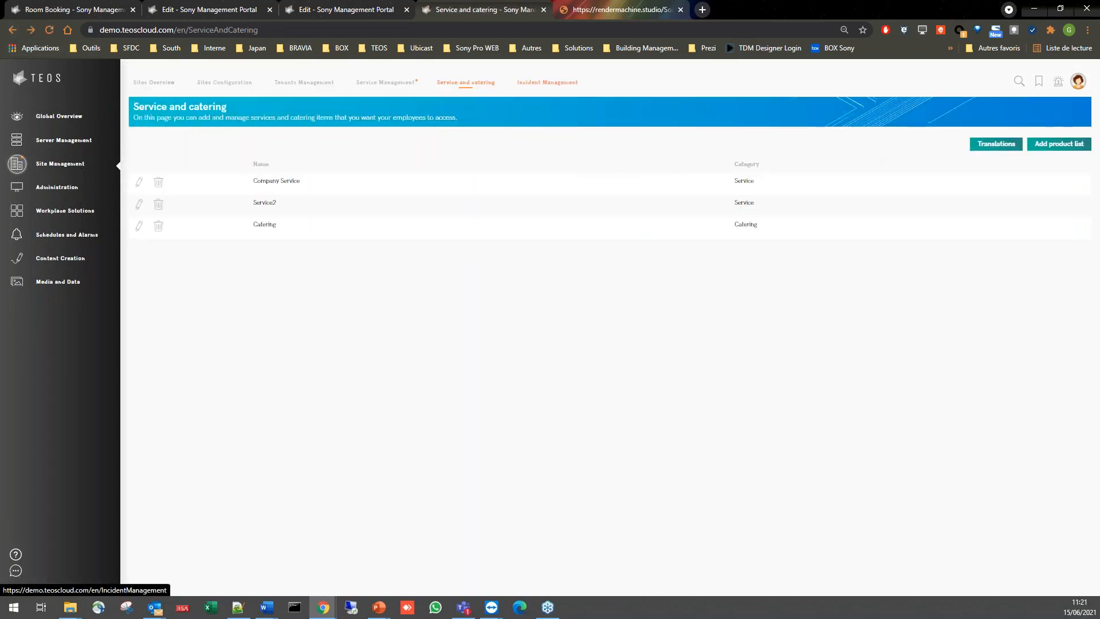
- Open the Incidents list under Incident Management and review its categories, descriptions and image option
{"action": "left_click", "coordinate": [548, 82]}
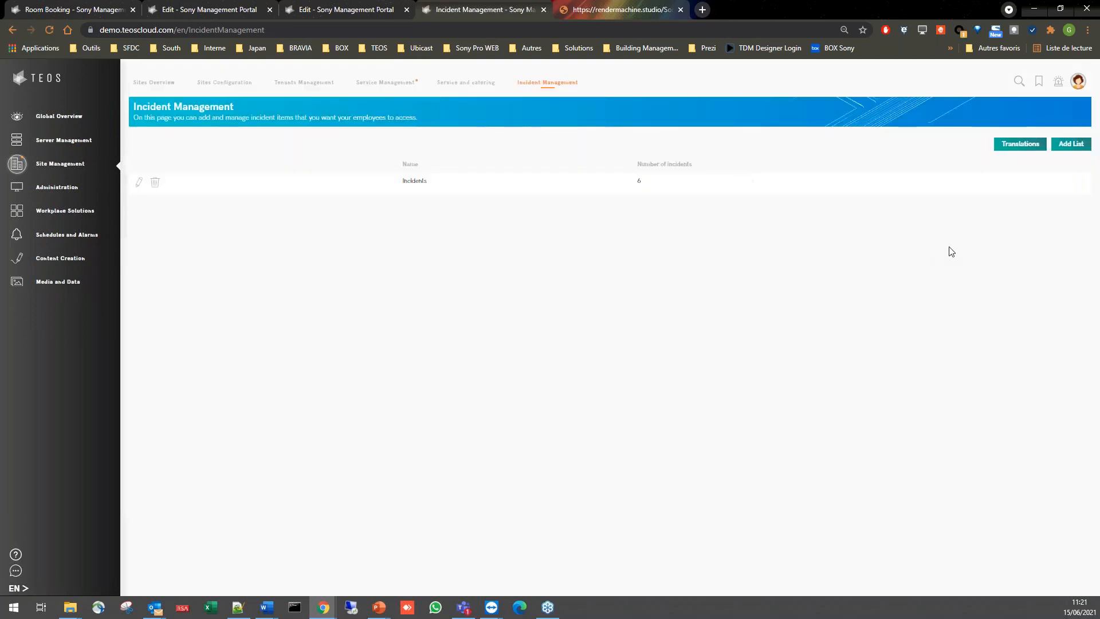
{"action": "left_click", "coordinate": [139, 184]}
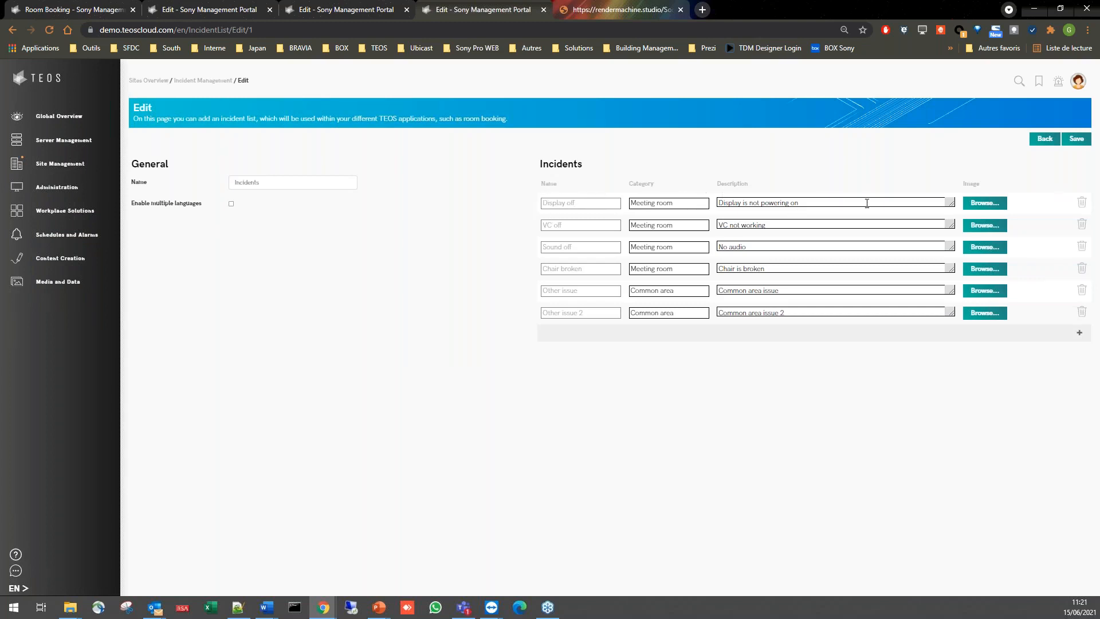
{"action": "left_click", "coordinate": [983, 204]}
- Open the AV devices administration and check the name, cloud ID and localization of the GFO TEB-10XPLN Room booking tablet
{"action": "left_click", "coordinate": [101, 189]}
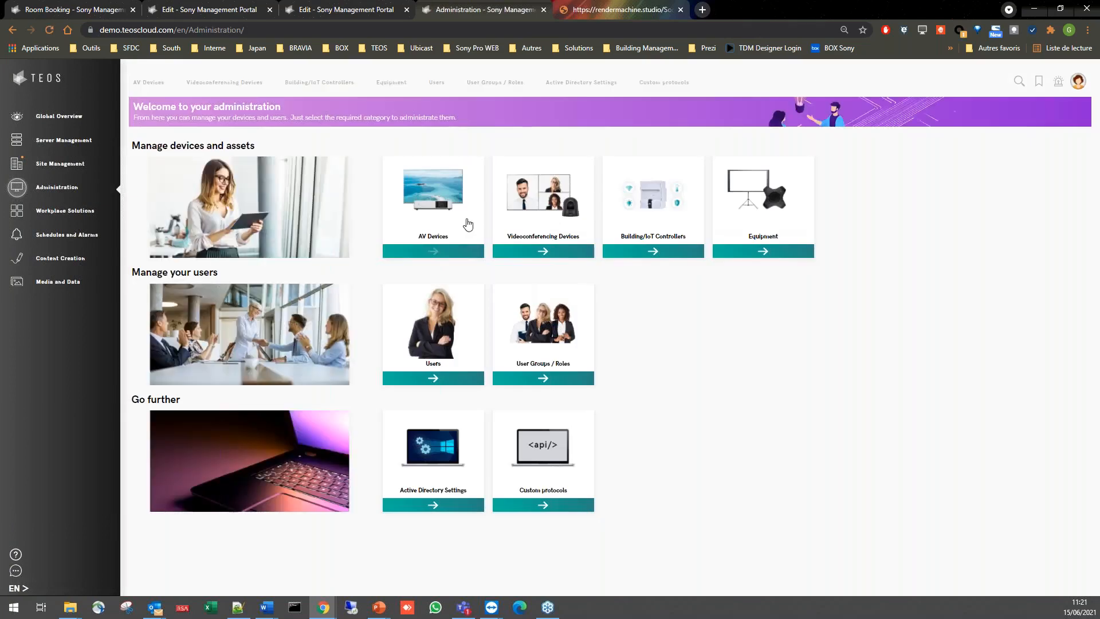
{"action": "left_click", "coordinate": [441, 226]}
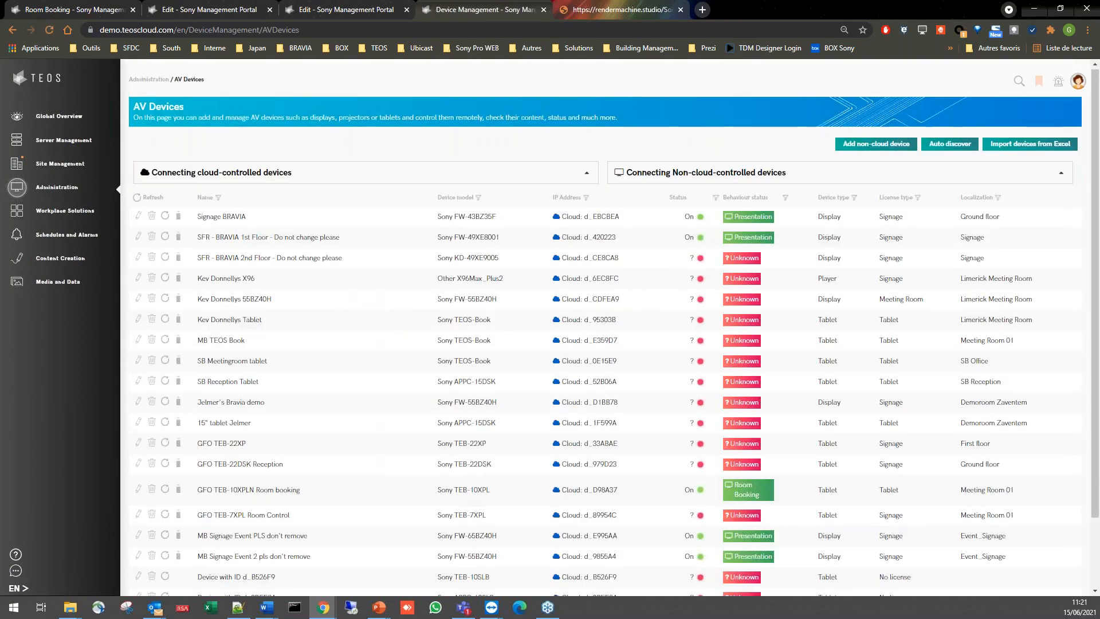
{"action": "scroll", "coordinate": [459, 355], "scroll_direction": "down", "scroll_amount": 2}
{"action": "left_click_drag", "start_coordinate": [223, 407], "coordinate": [346, 413]}
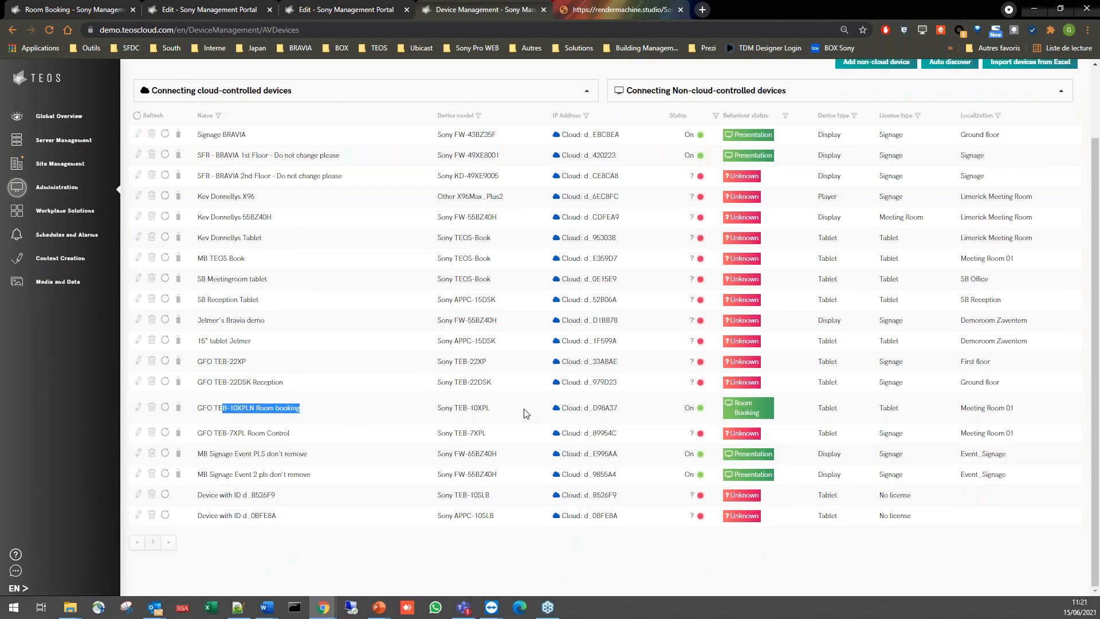
{"action": "left_click_drag", "start_coordinate": [554, 410], "coordinate": [657, 409]}
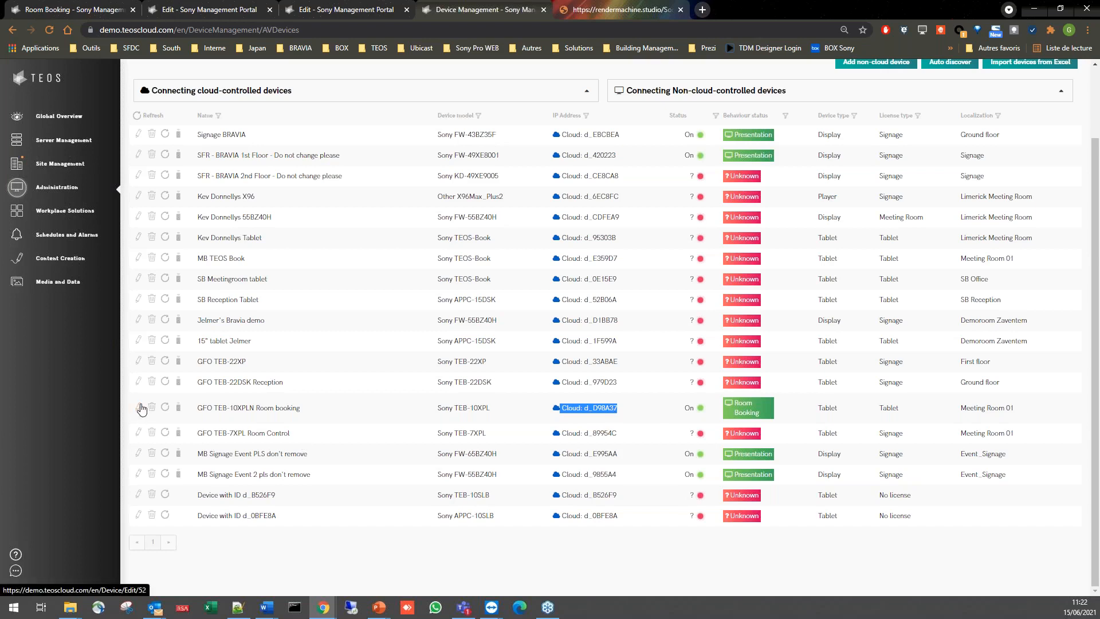
{"action": "left_click", "coordinate": [970, 416]}
{"action": "triple_click", "coordinate": [968, 412]}
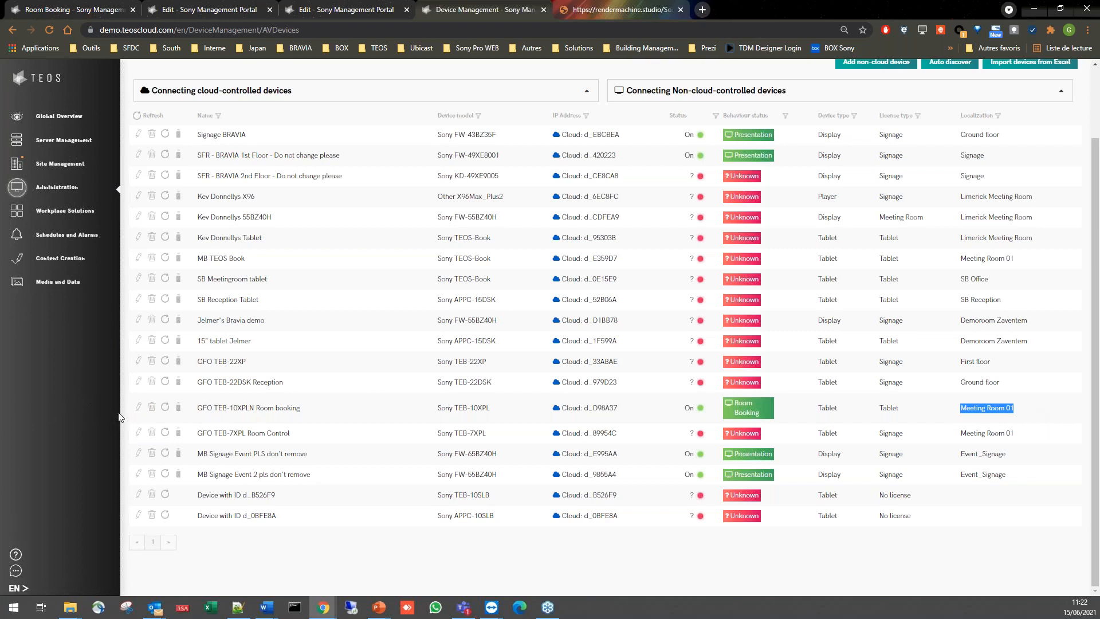
- Open the GFO TEB-10XPLN Room booking tablet's settings, check the room/desk solution types, keep Meeting Room/Desk Booking, and return to the presentation
{"action": "left_click", "coordinate": [137, 409]}
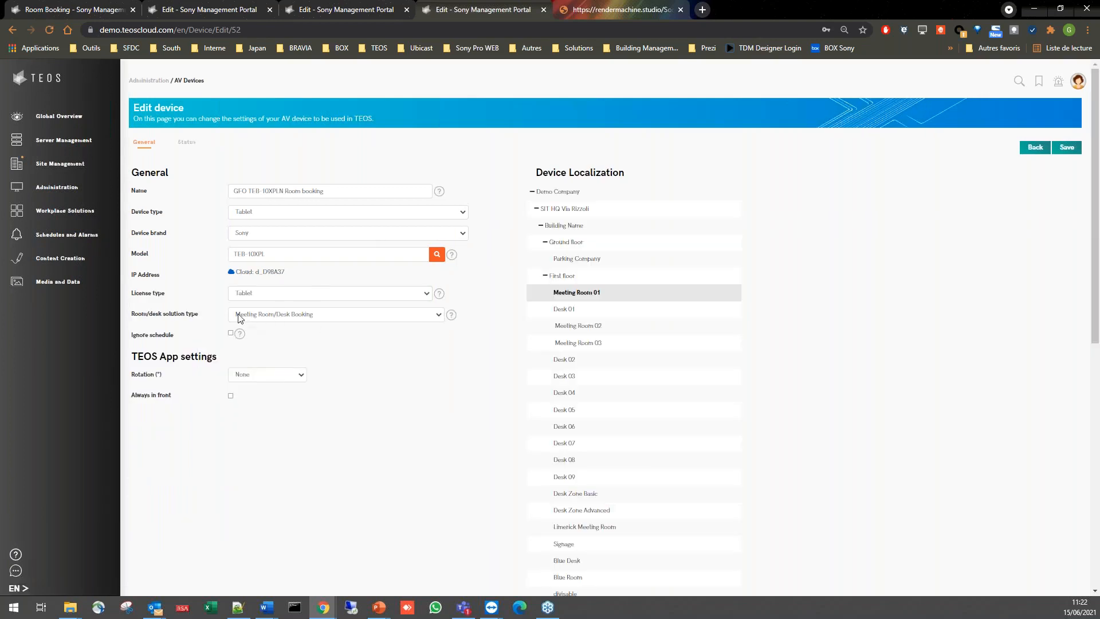
{"action": "left_click_drag", "start_coordinate": [164, 315], "coordinate": [200, 317]}
{"action": "left_click", "coordinate": [240, 320]}
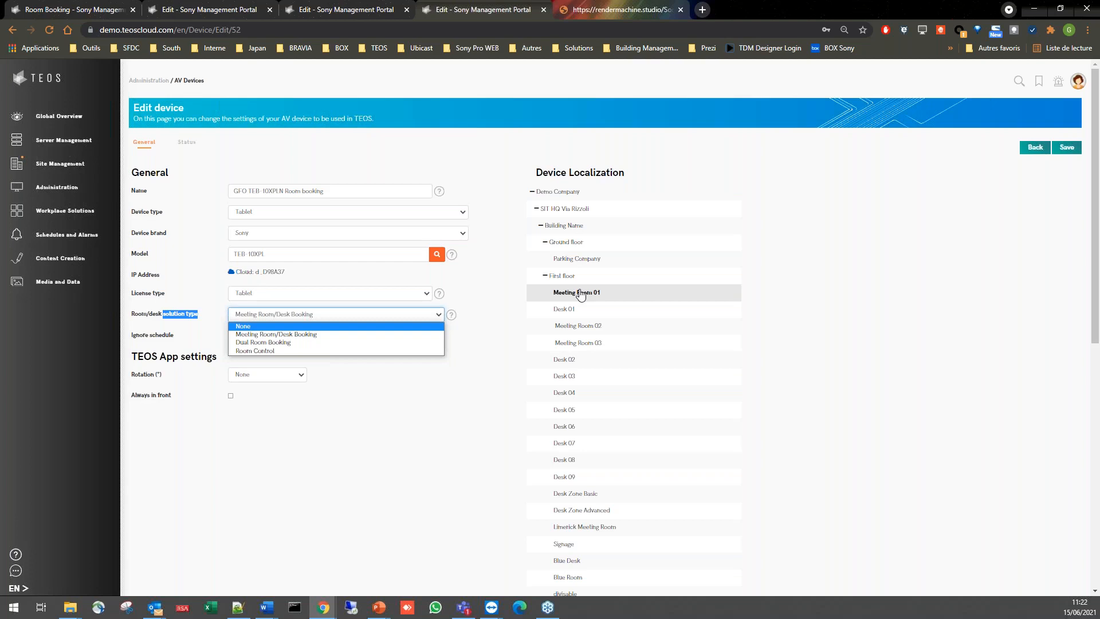
{"action": "left_click", "coordinate": [926, 286]}
{"action": "left_click", "coordinate": [926, 287]}
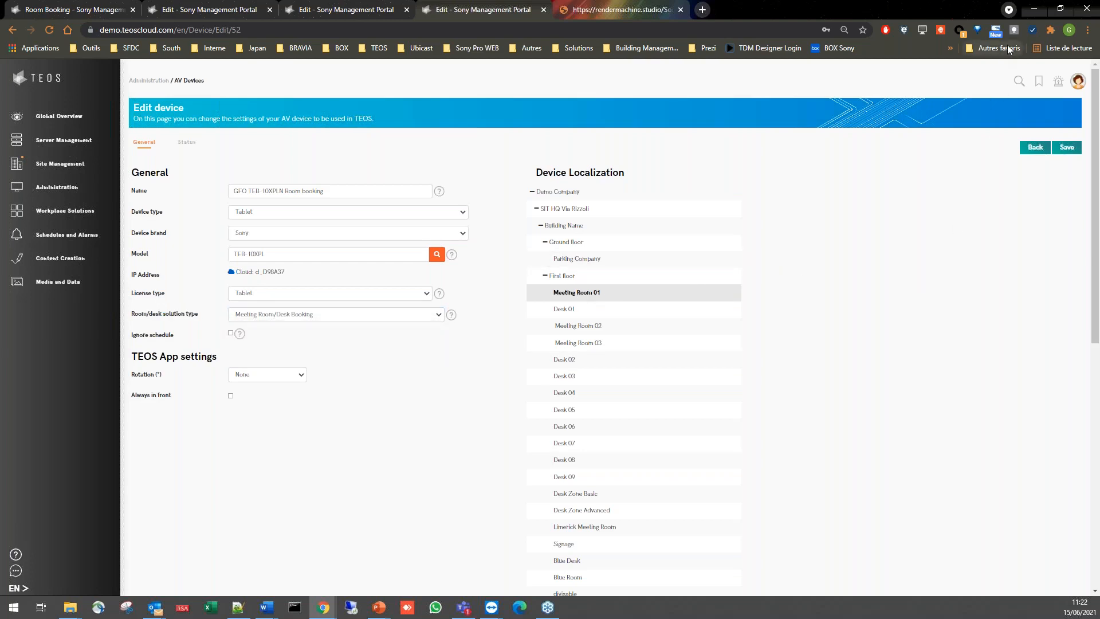
{"action": "left_click", "coordinate": [1036, 8]}
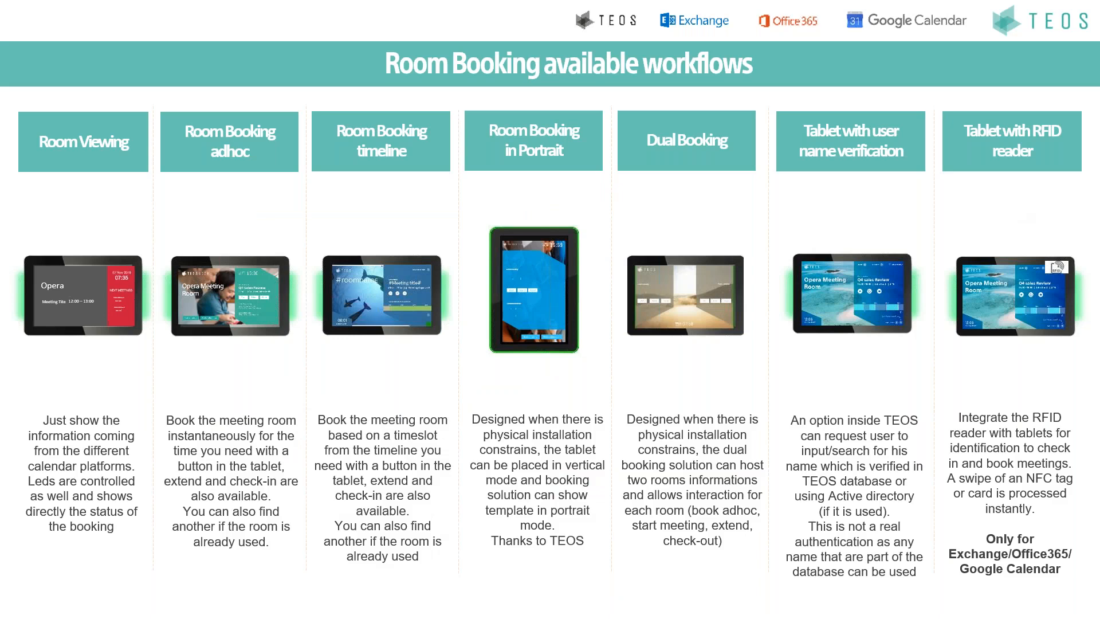
{"action": "key", "text": "Right"}
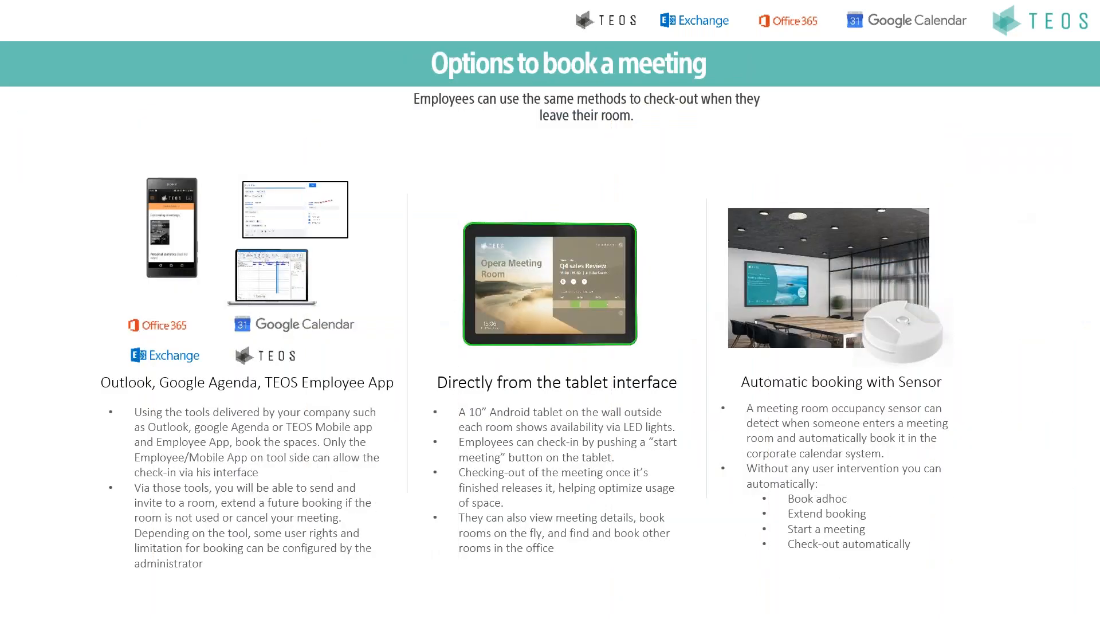
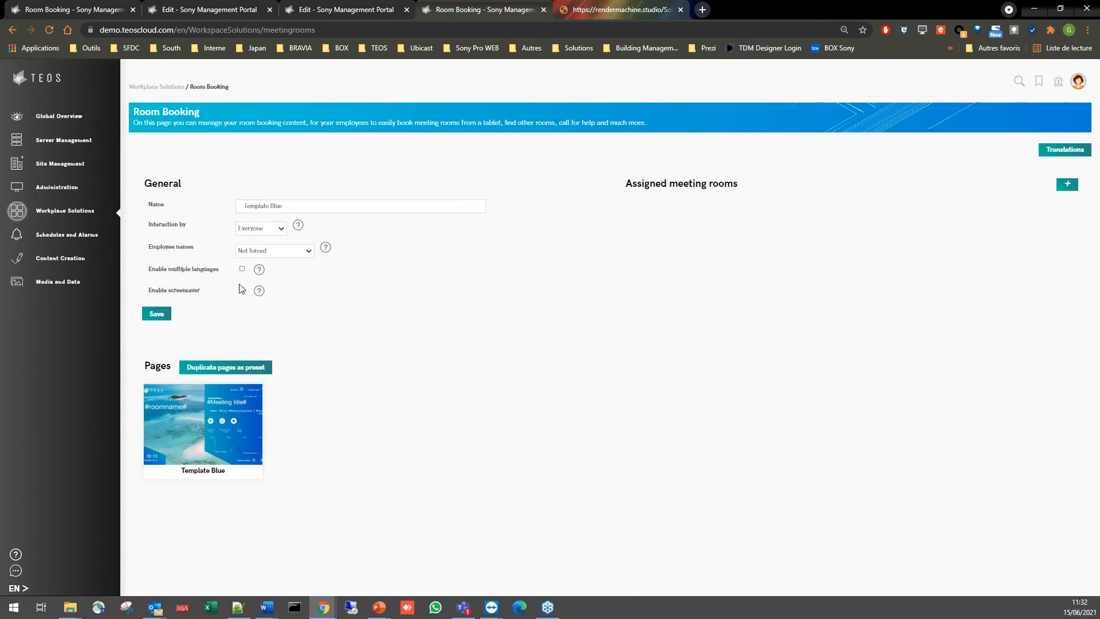
- Enable multiple languages for the Template Blue room booking, select Dutch, English, German and French, and save the settings
{"action": "left_click", "coordinate": [241, 269]}
{"action": "left_click", "coordinate": [241, 290]}
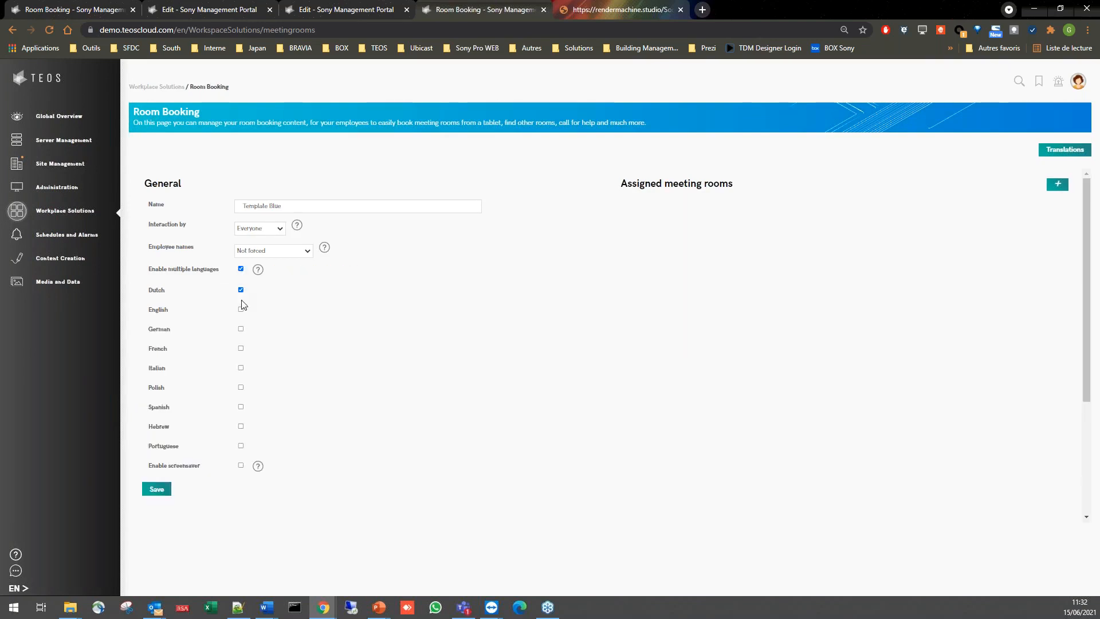
{"action": "left_click", "coordinate": [241, 309]}
{"action": "left_click", "coordinate": [241, 329]}
{"action": "left_click", "coordinate": [241, 350]}
{"action": "left_click", "coordinate": [165, 493]}
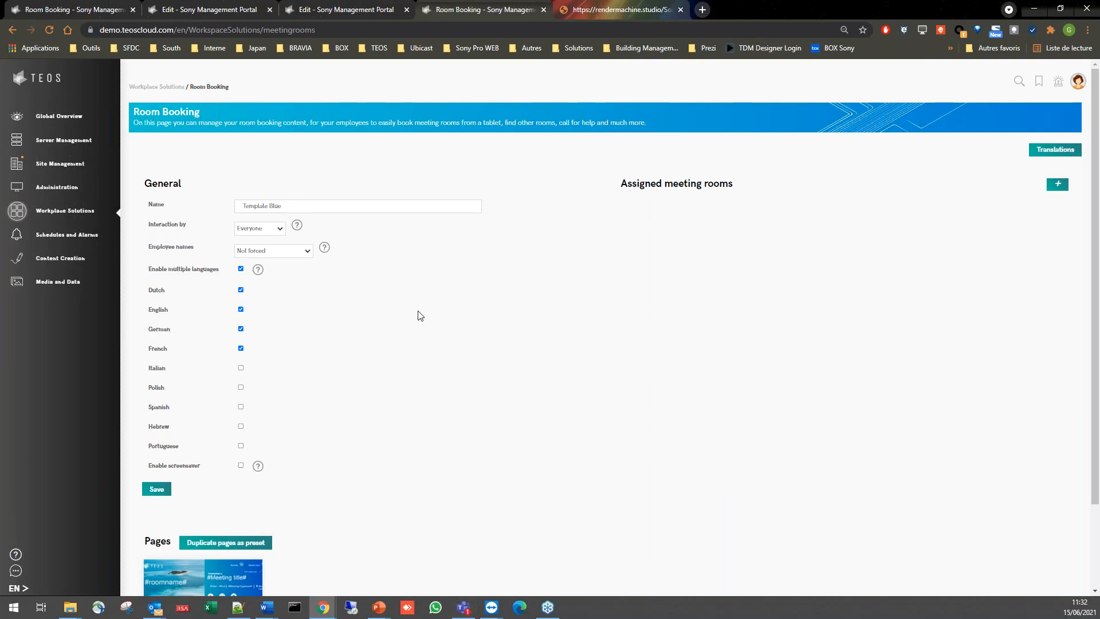
- Review the room booking translations for each language without changing them, and return to the Template Blue booking settings
{"action": "left_click", "coordinate": [1054, 151]}
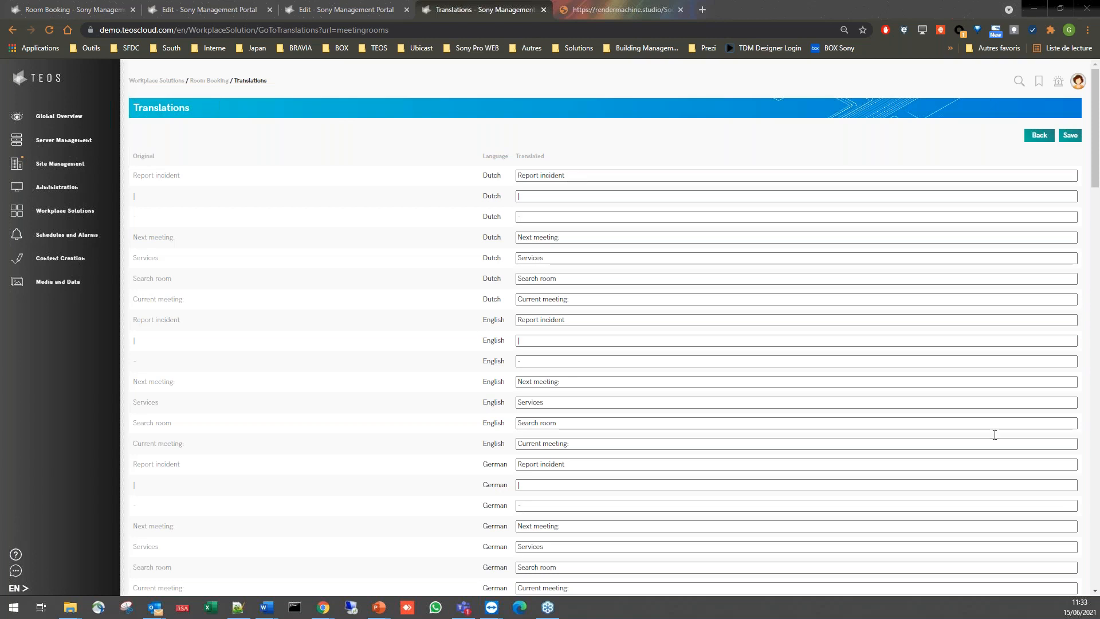
{"action": "left_click", "coordinate": [210, 81]}
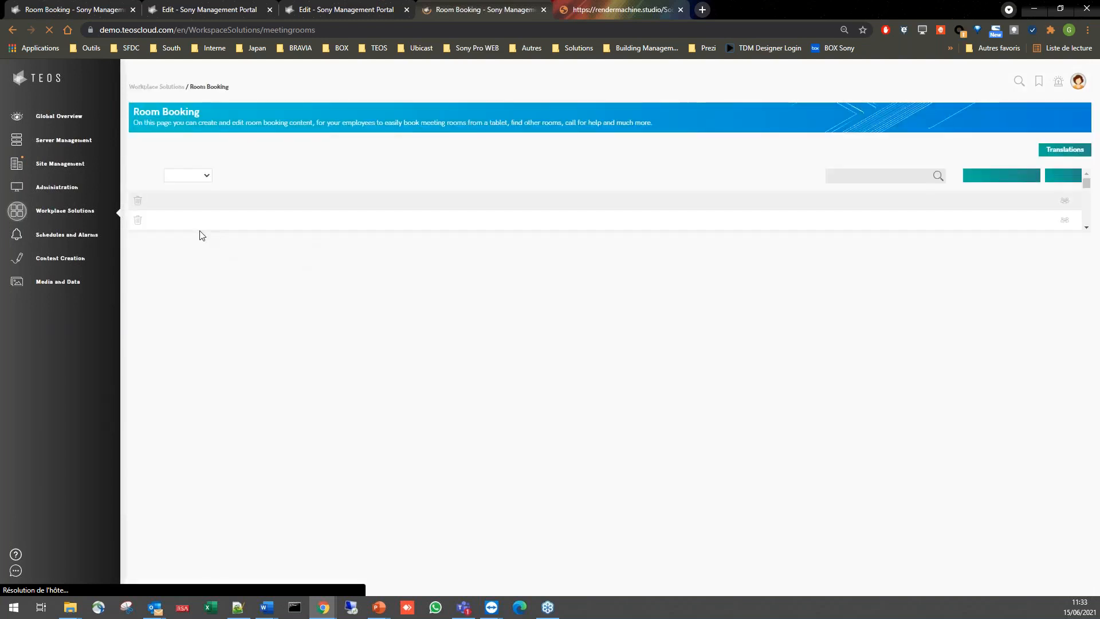
{"action": "left_click", "coordinate": [208, 213]}
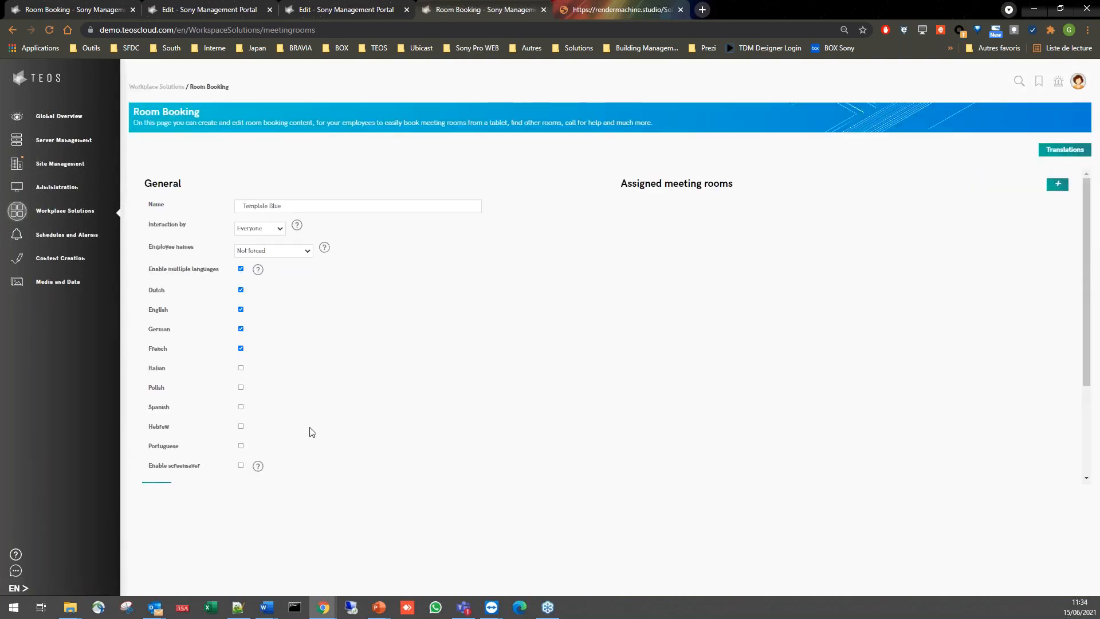
- Open the Template Blue page in the template editor to view its elements and layout
{"action": "scroll", "coordinate": [240, 447], "scroll_direction": "down", "scroll_amount": 2}
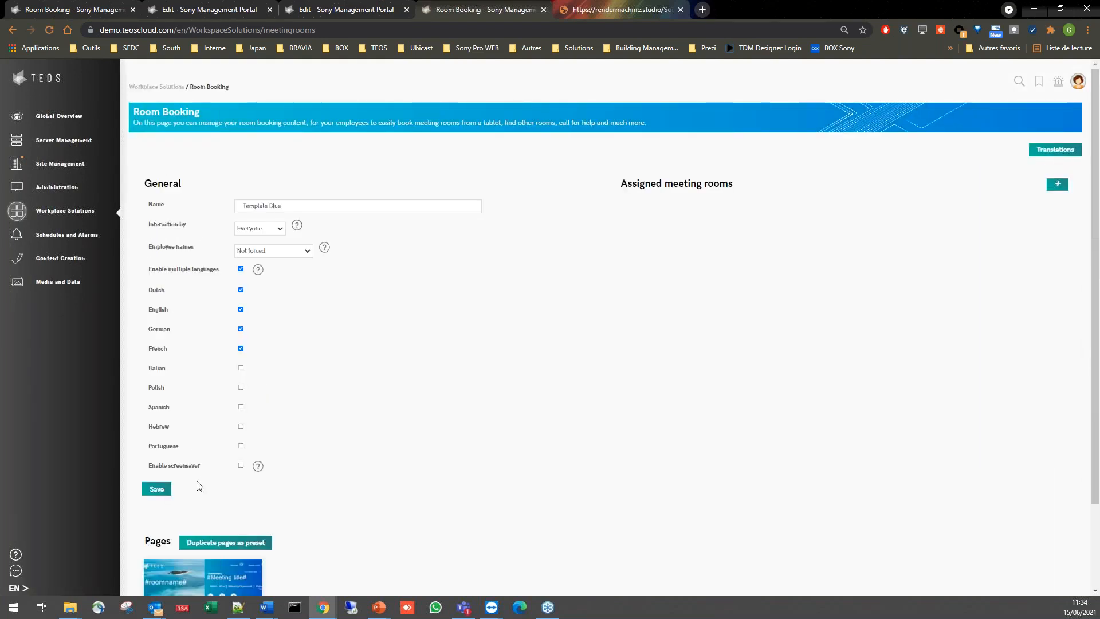
{"action": "scroll", "coordinate": [199, 486], "scroll_direction": "down", "scroll_amount": 2}
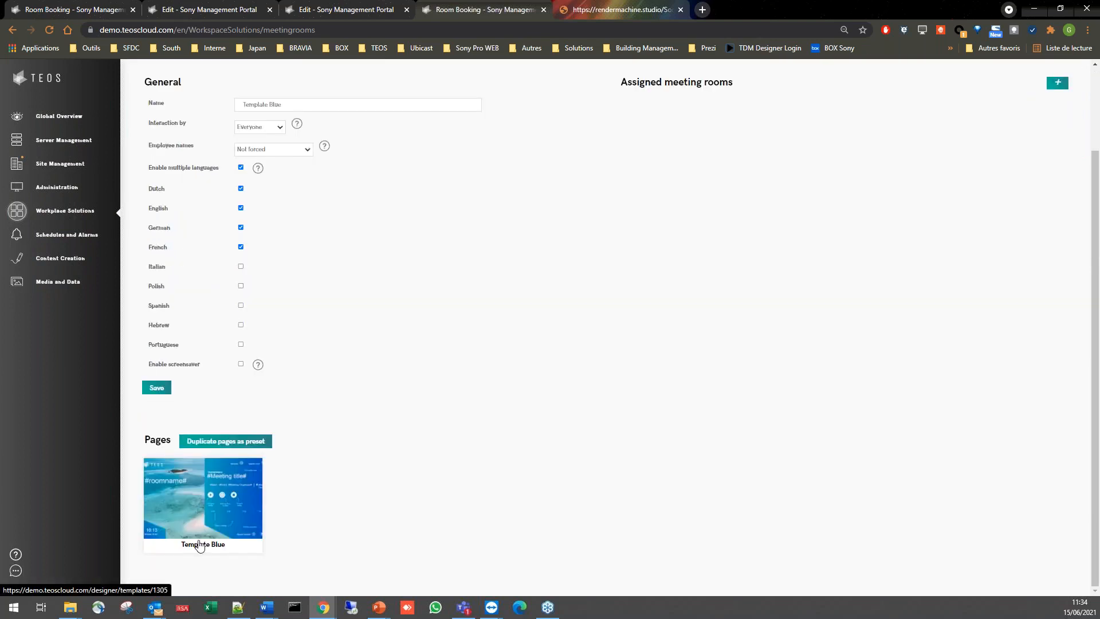
{"action": "left_click", "coordinate": [200, 545]}
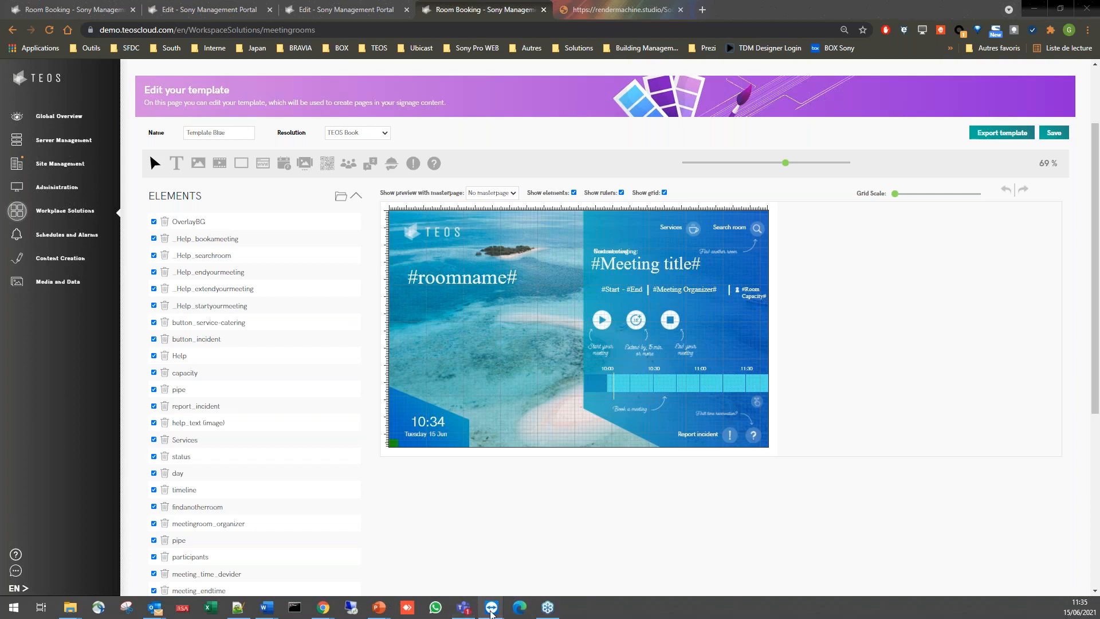
{"action": "mouse_move", "coordinate": [491, 612]}
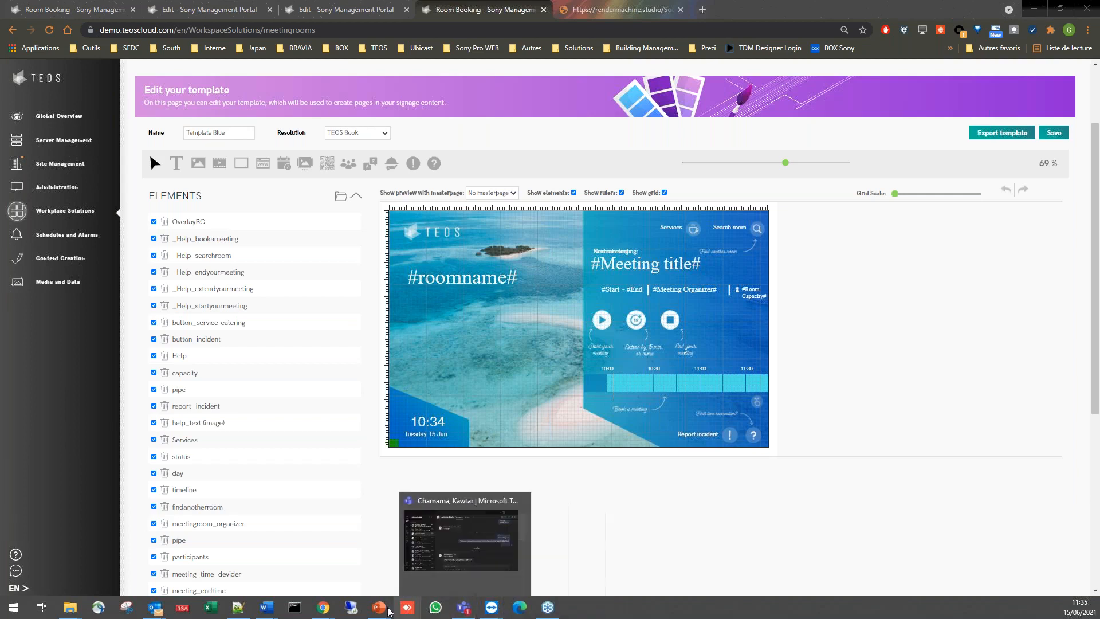
{"action": "mouse_move", "coordinate": [385, 610]}
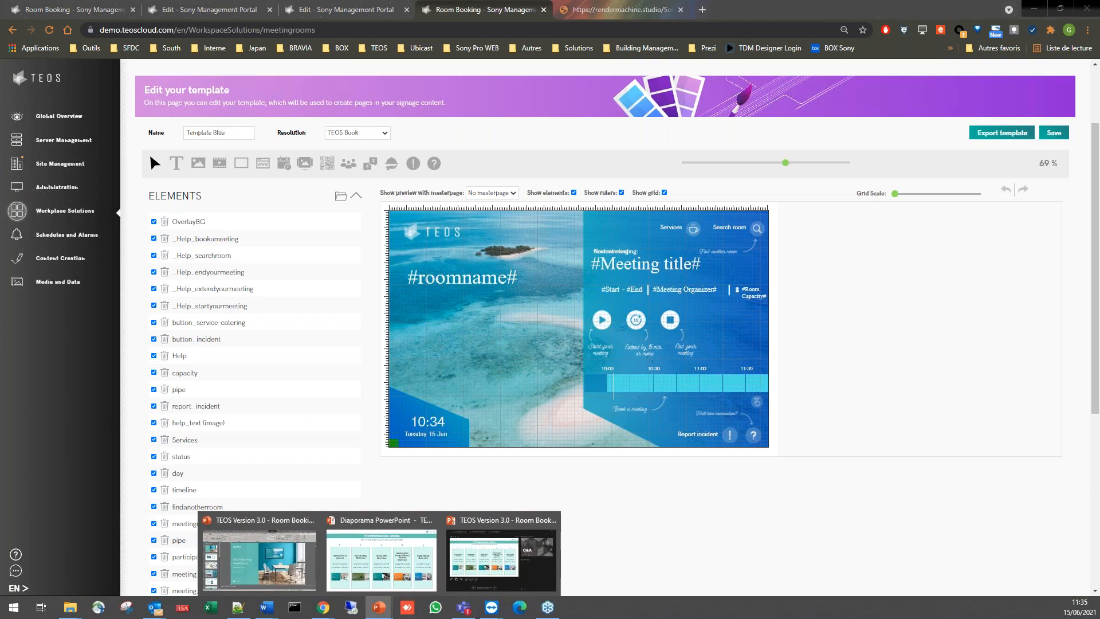
{"action": "left_click", "coordinate": [948, 350]}
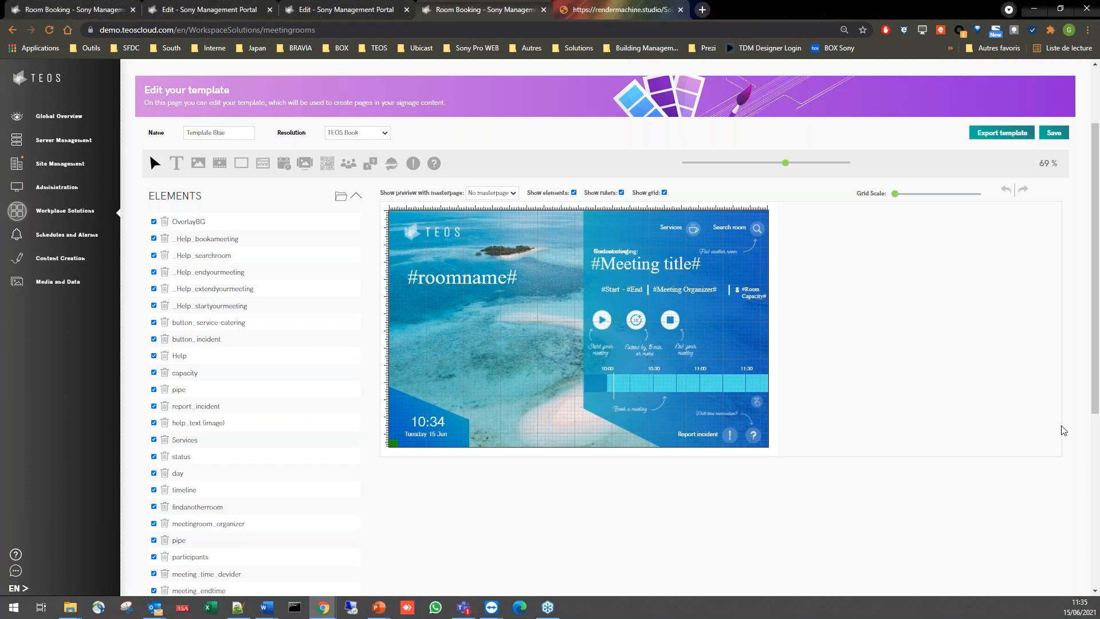